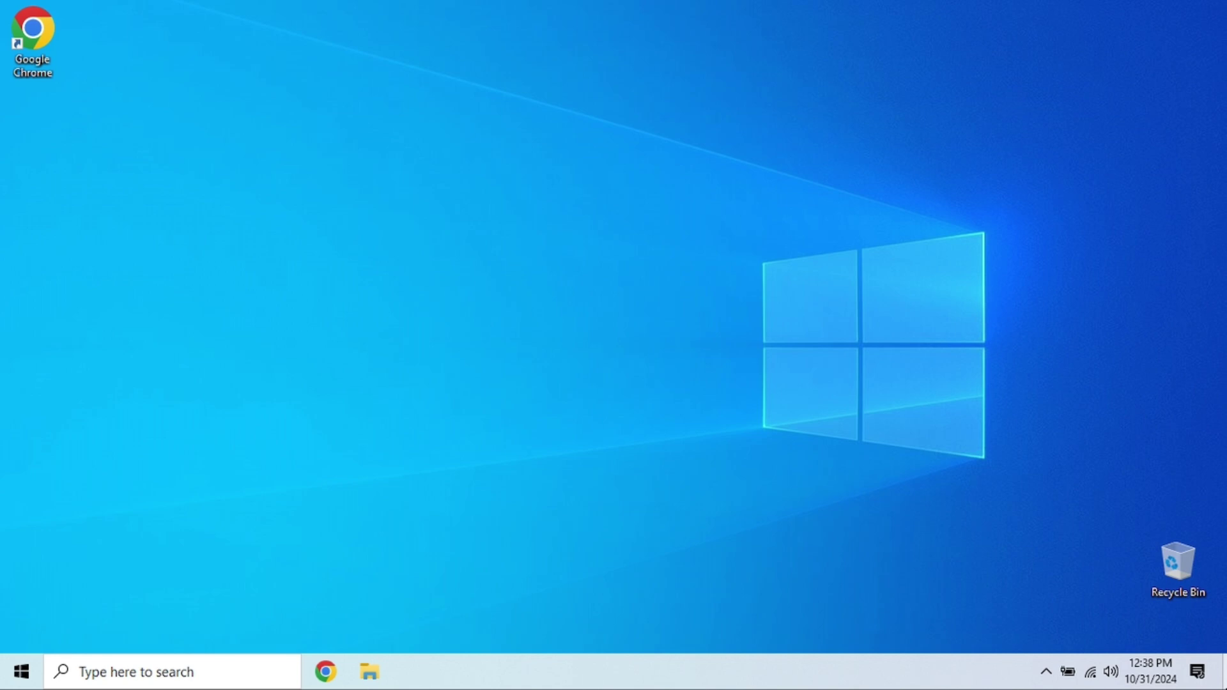
# Step: Create a restore point named 'precleanup' for the C: drive, then close System Properties
pyautogui.click(202, 670)
pyautogui.write('system ')
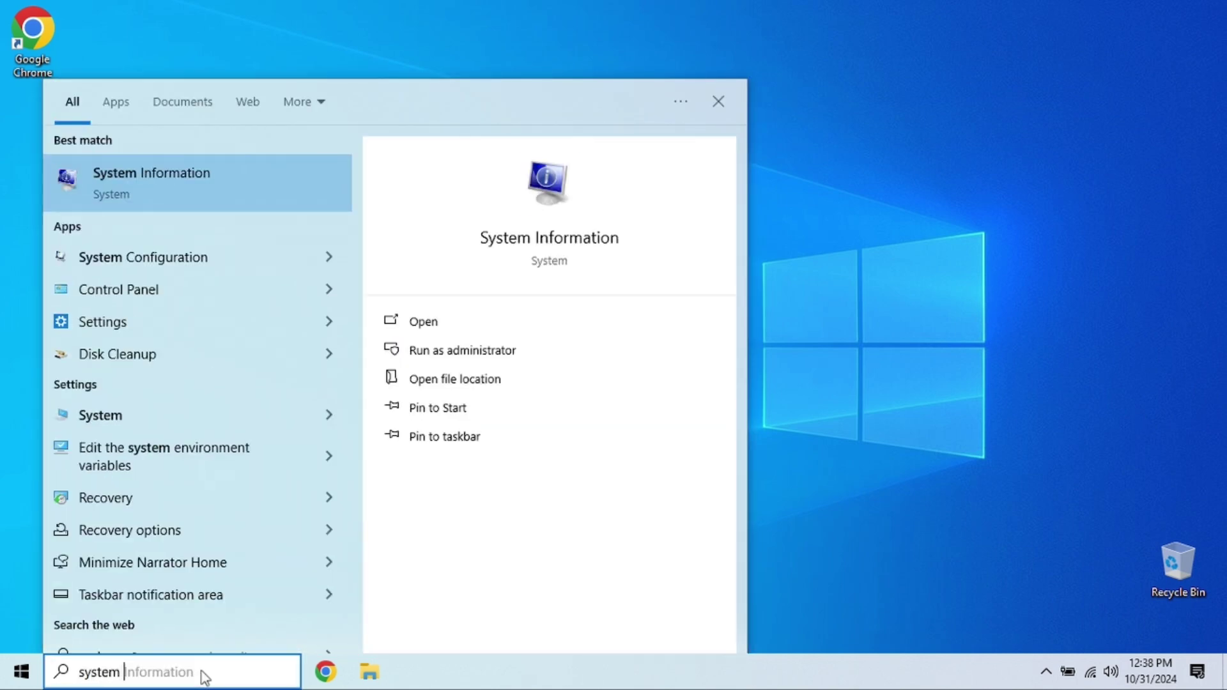
pyautogui.write('re')
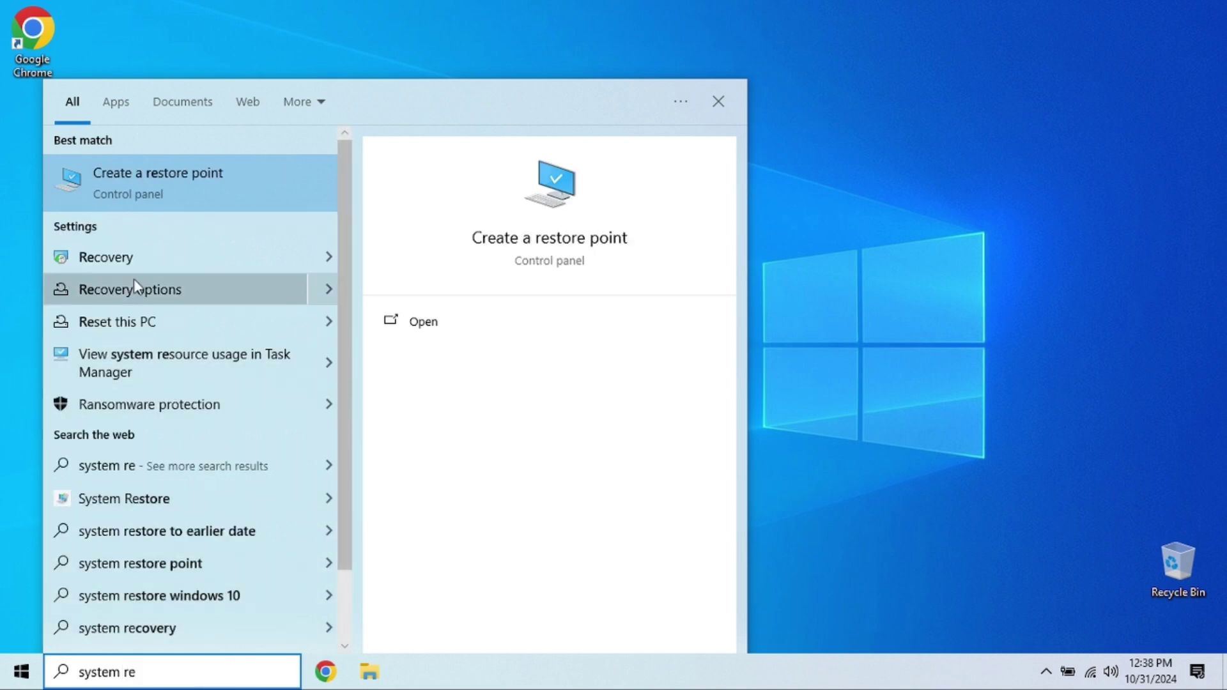
pyautogui.click(161, 184)
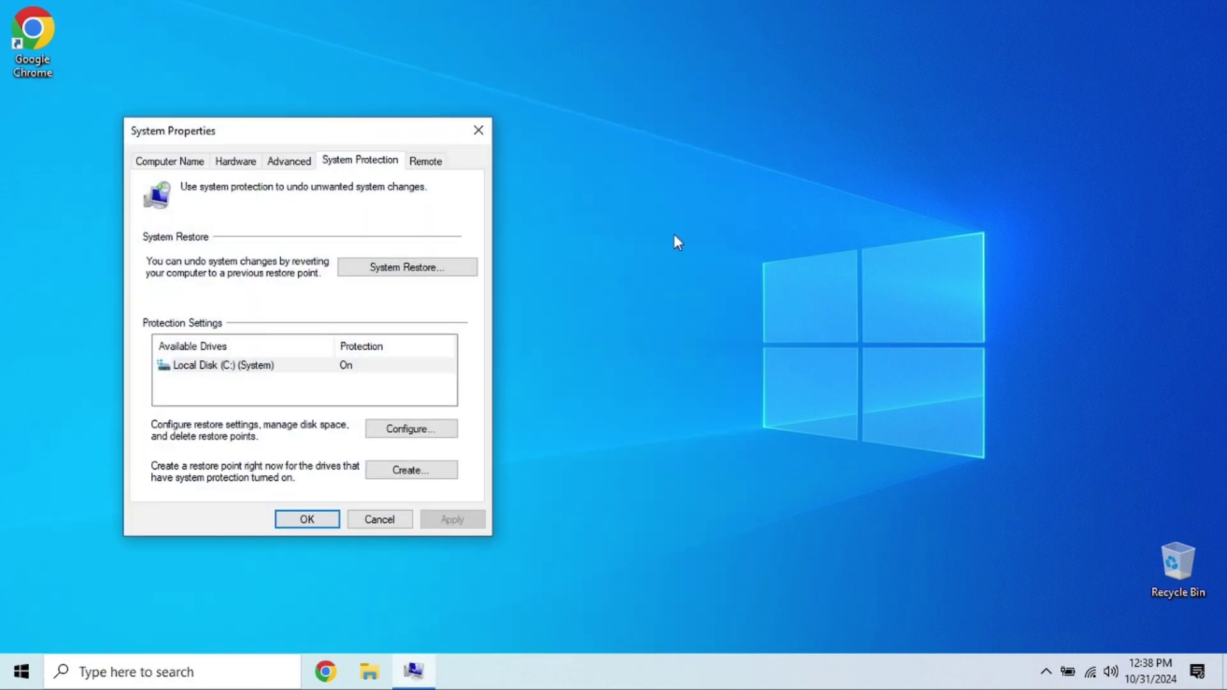
pyautogui.click(436, 470)
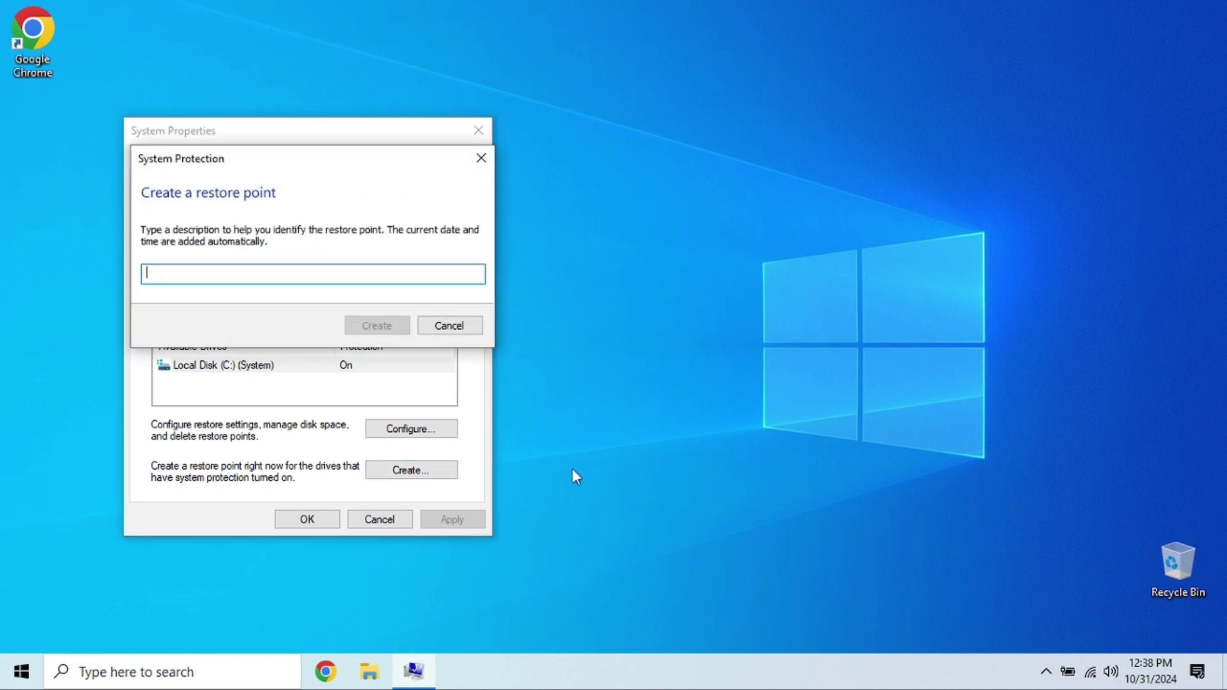
pyautogui.write('precleanup')
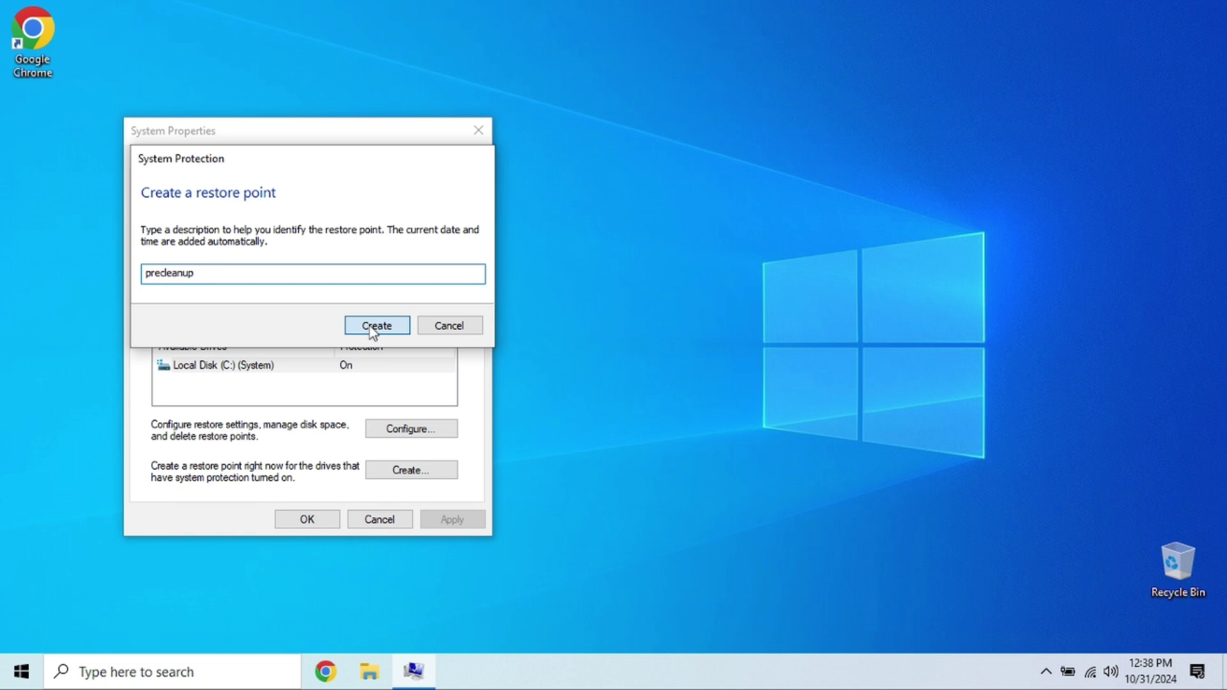
pyautogui.click(372, 326)
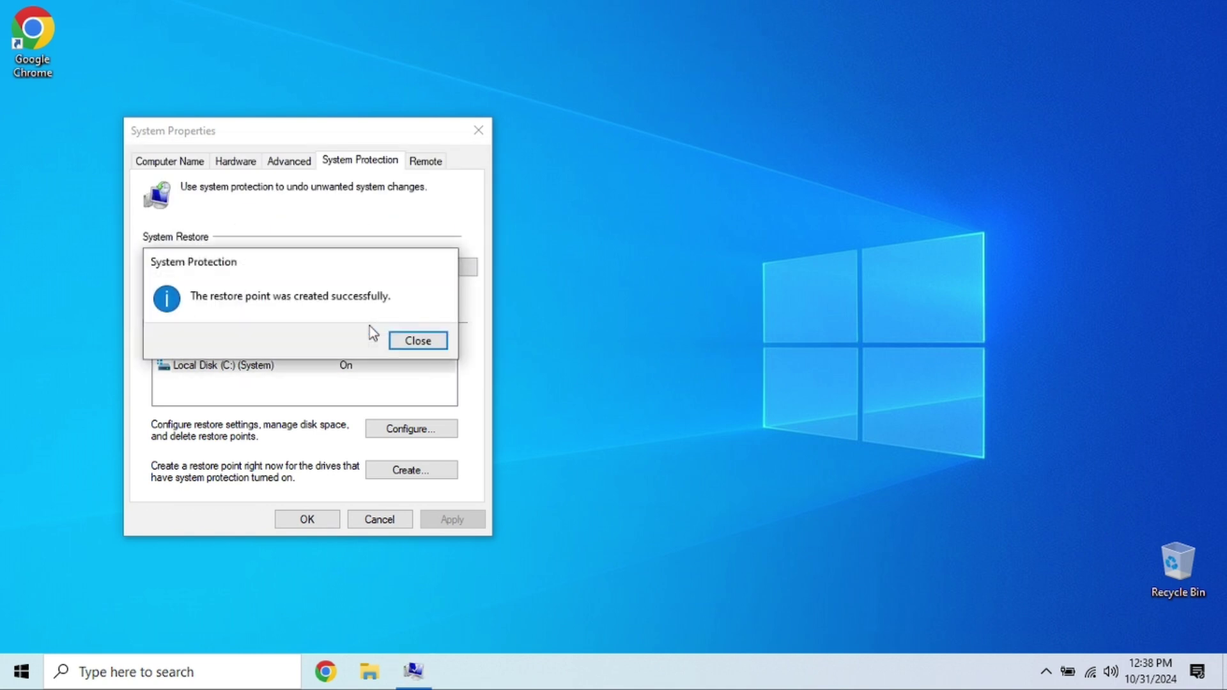
pyautogui.click(435, 342)
pyautogui.click(320, 518)
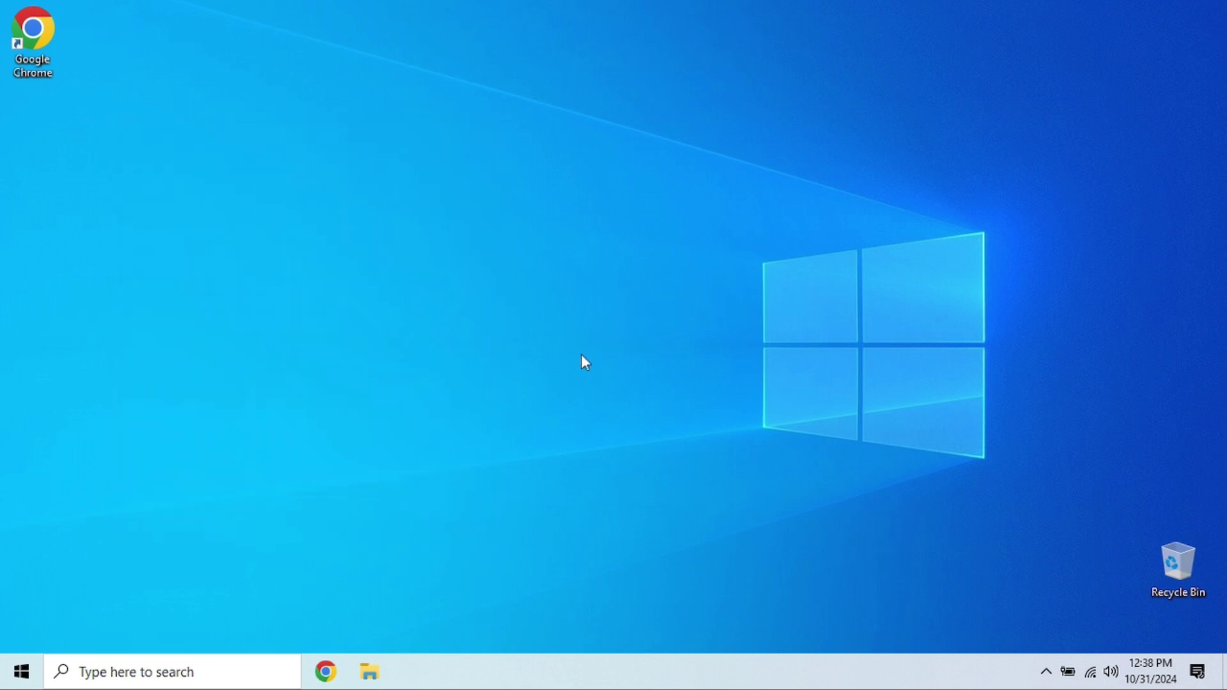
# Step: Search Chrome for 'bitdefender free download', download bitdefender_avfree.exe and run it
pyautogui.doubleClick(51, 31)
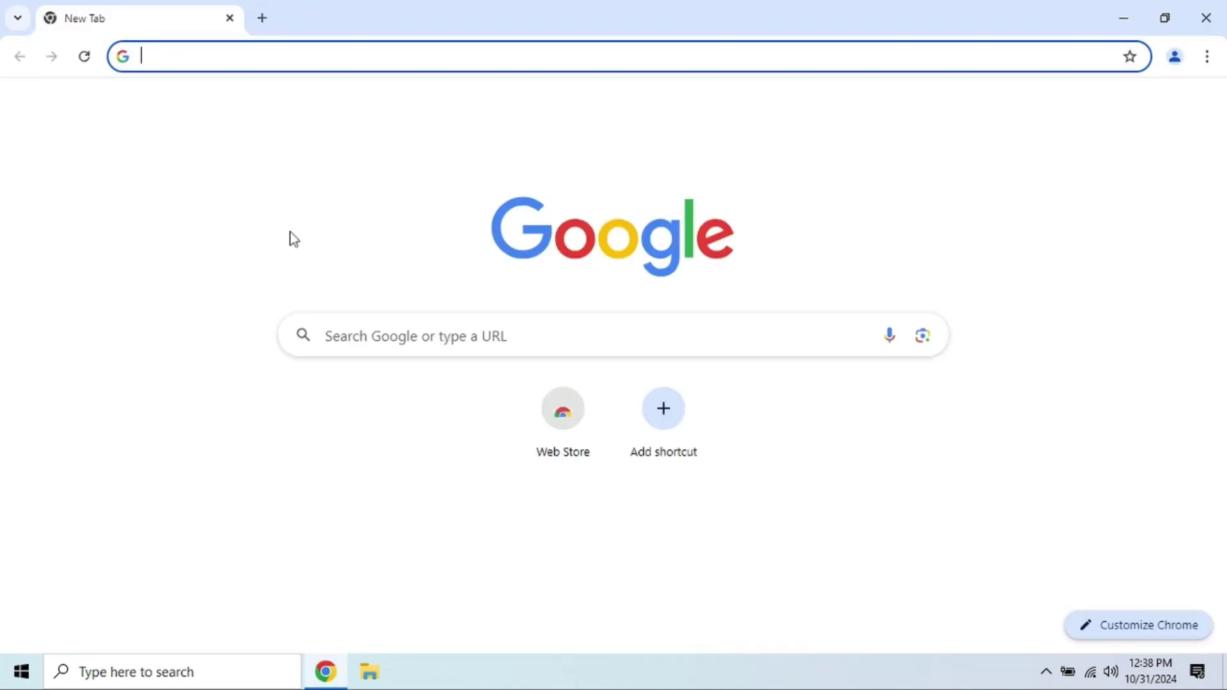
pyautogui.write('bitdefend')
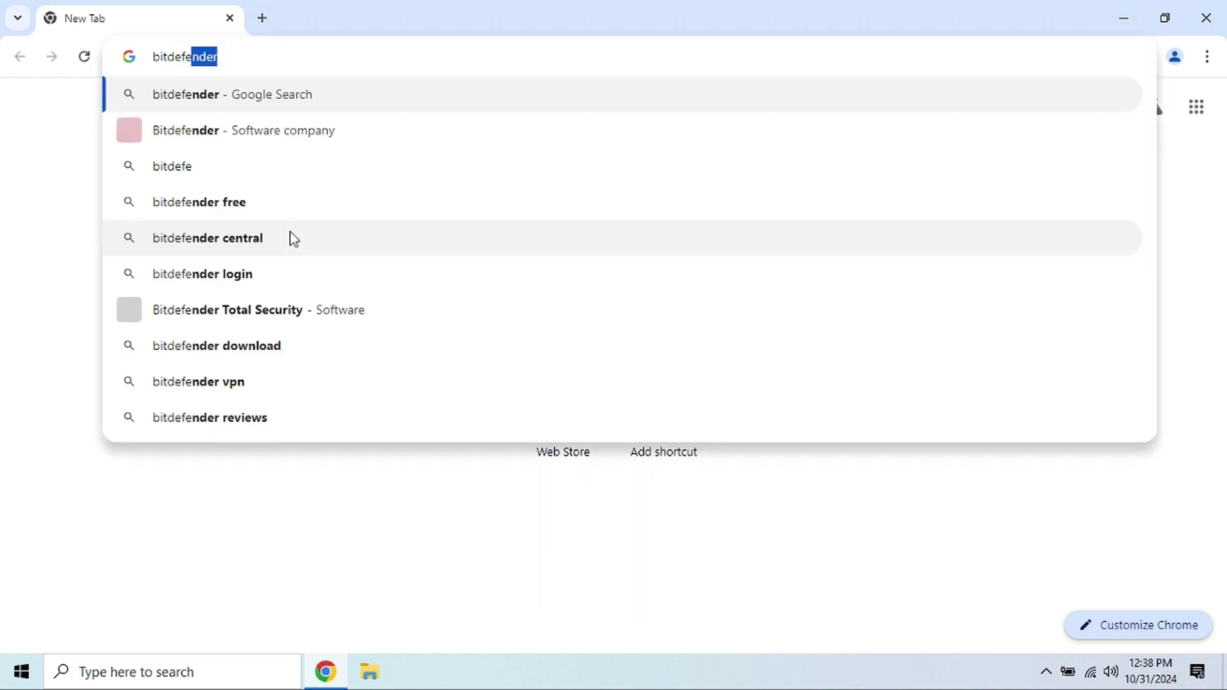
pyautogui.write('er free')
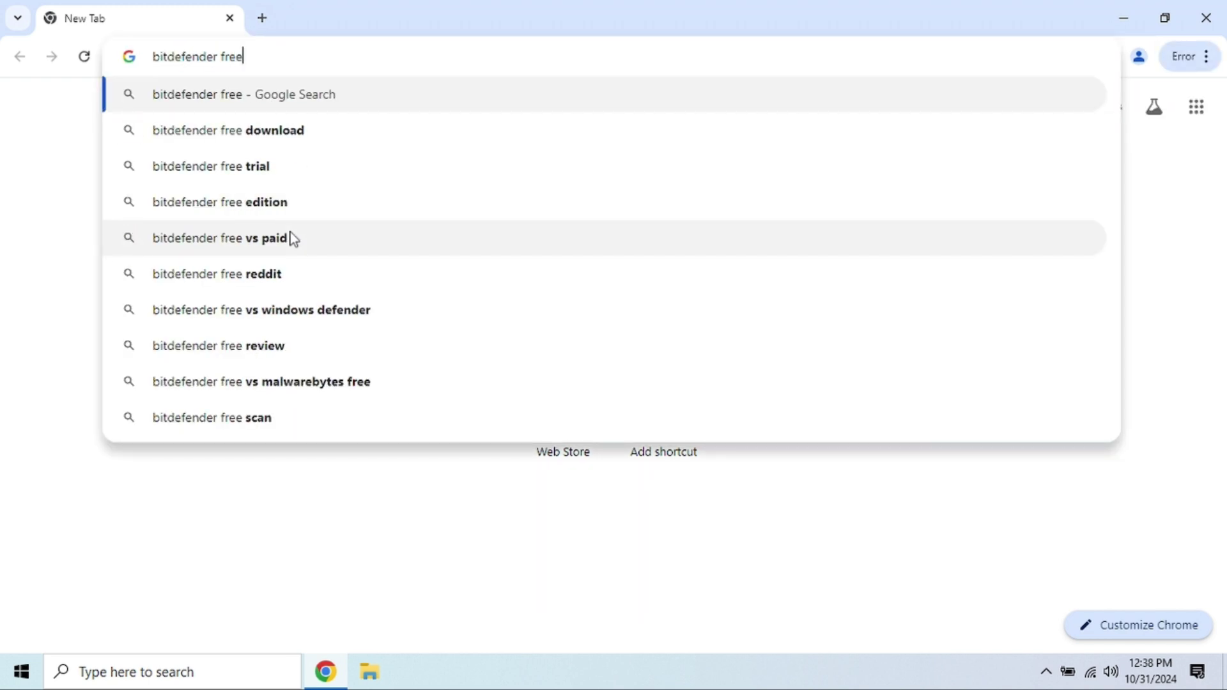
pyautogui.write(' download')
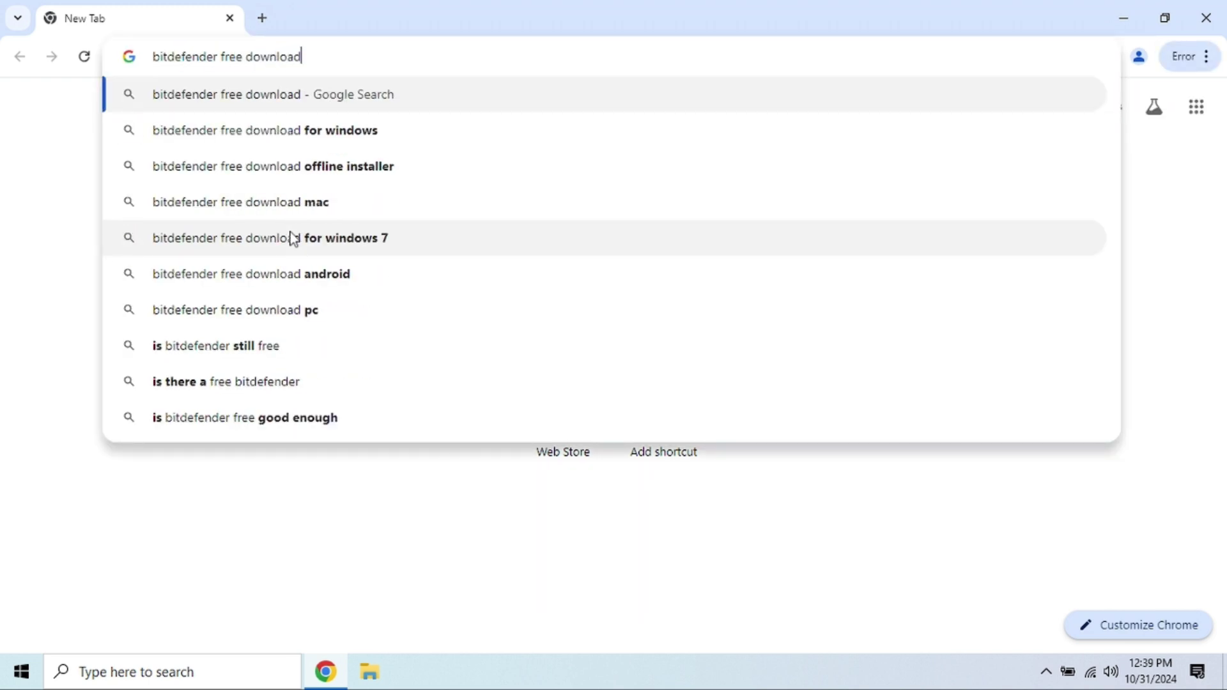
pyautogui.press('Return')
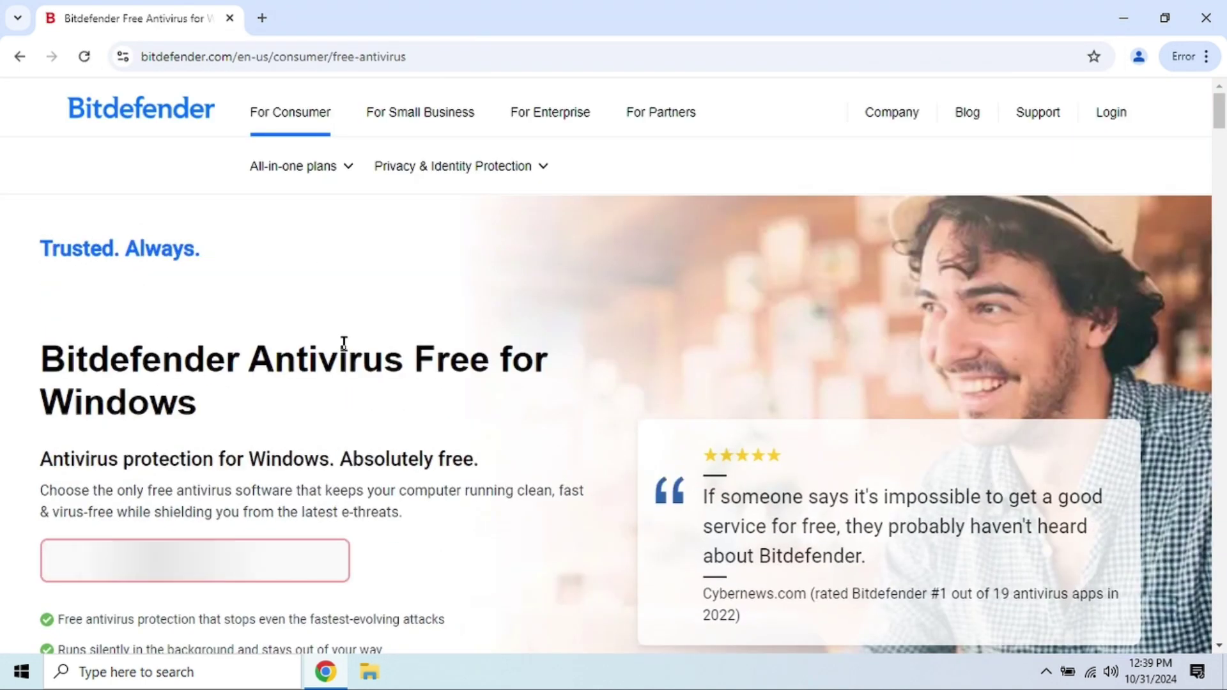
pyautogui.scroll(-5, 460, 316)
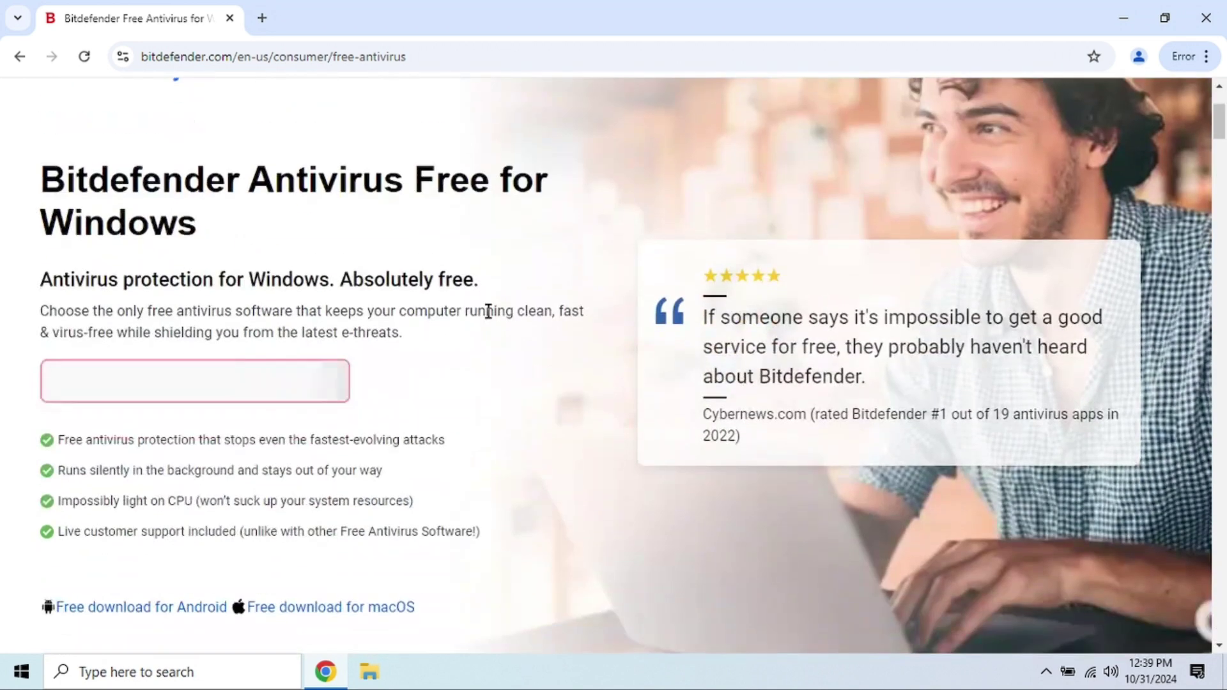
pyautogui.click(316, 216)
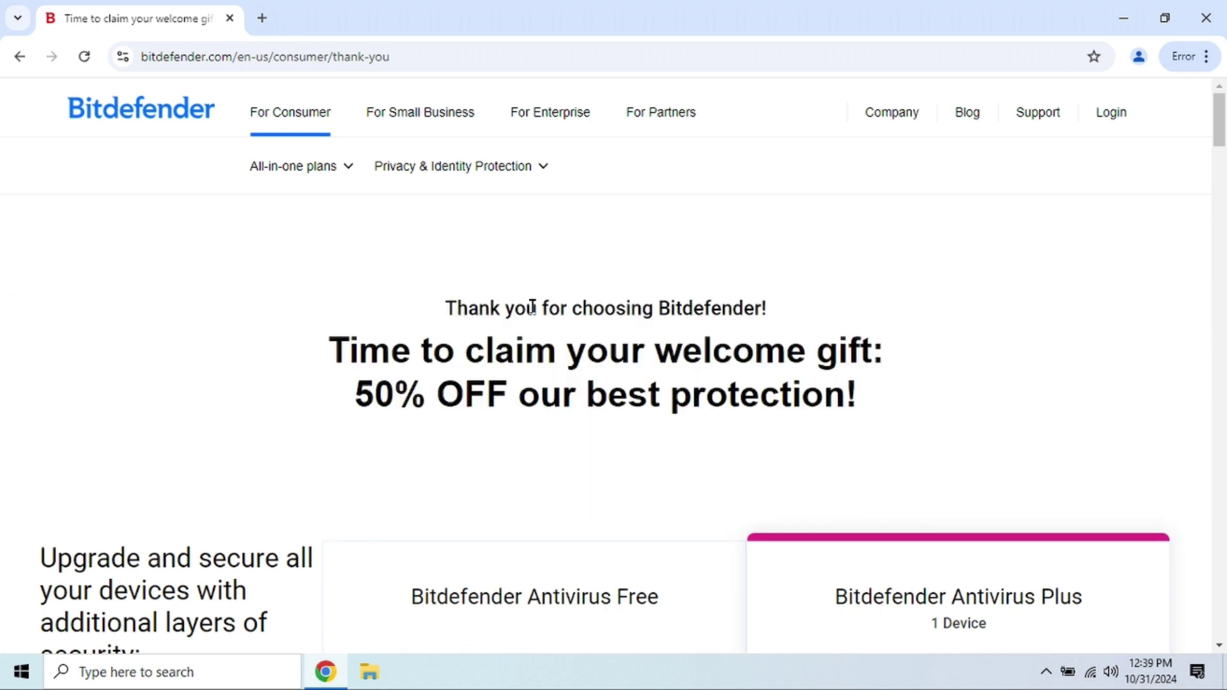
pyautogui.scroll(-15, 531, 307)
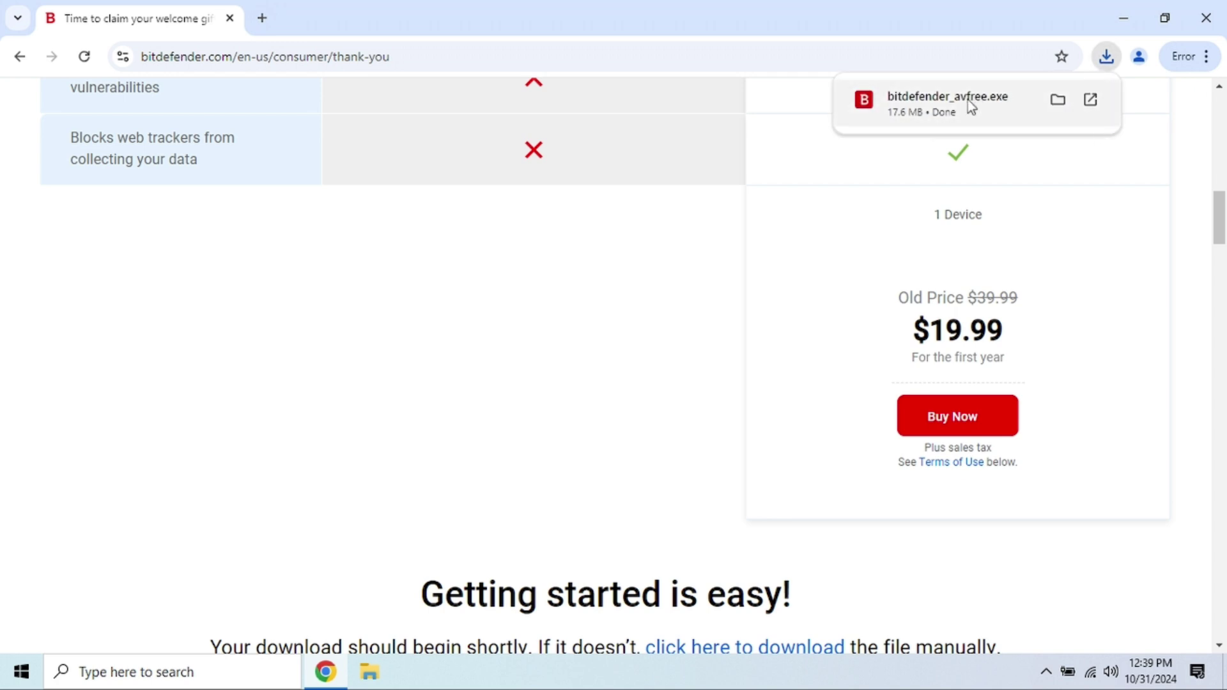
pyautogui.scroll(10, 515, 369)
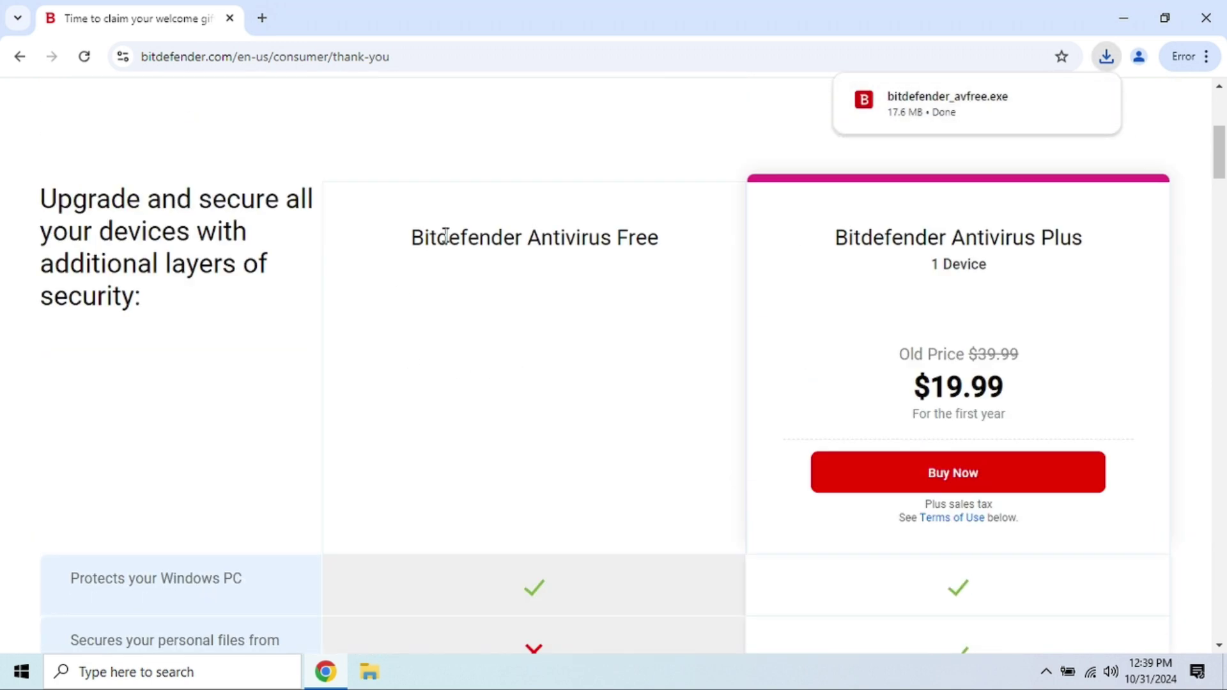
pyautogui.click(911, 102)
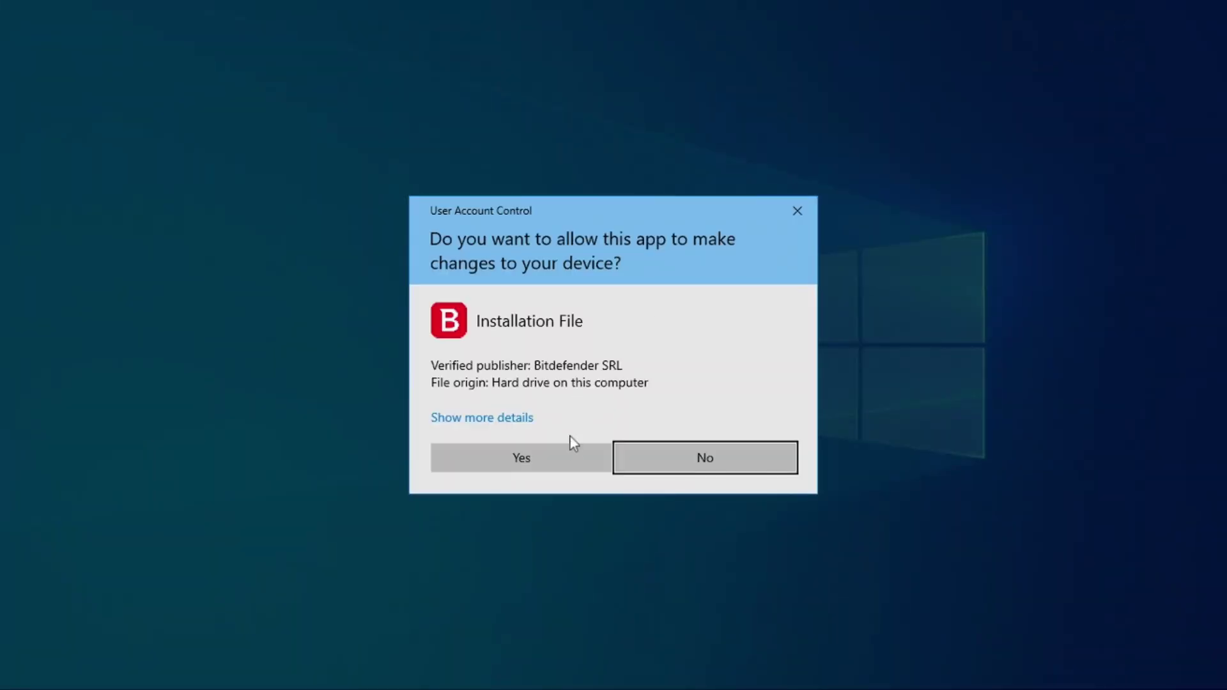
# Step: Approve the installer, close Chrome, accept the subscription agreement and install Bitdefender Antivirus Free
pyautogui.click(569, 450)
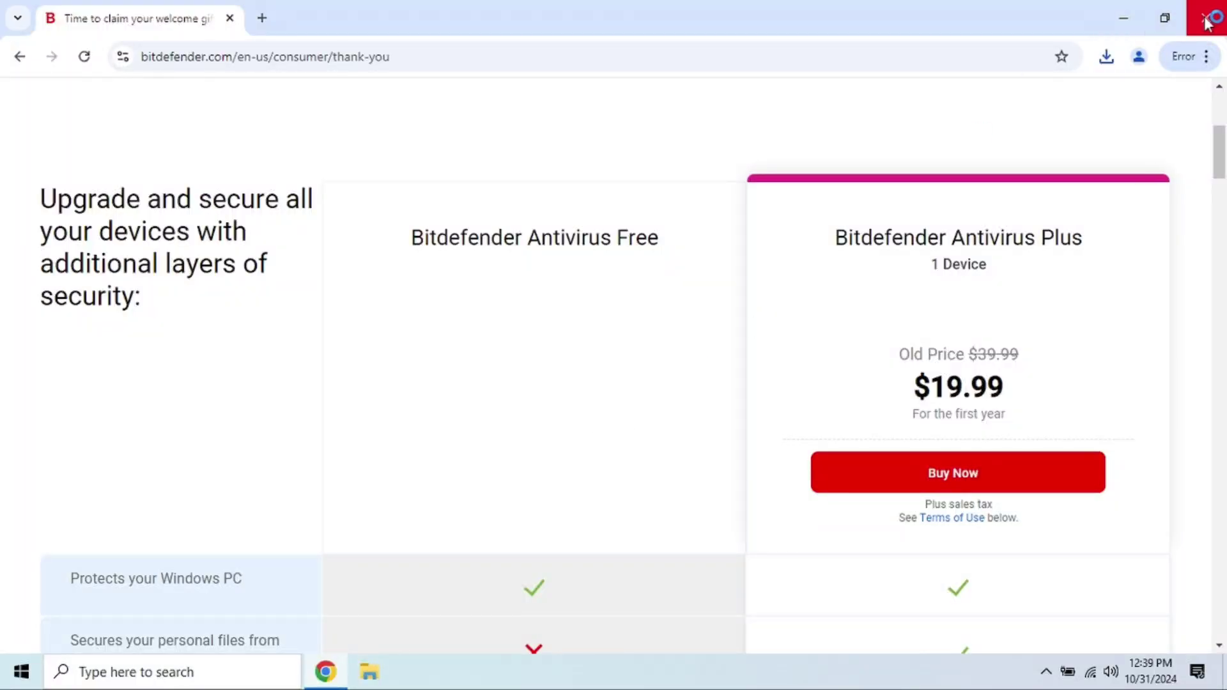
pyautogui.click(1206, 19)
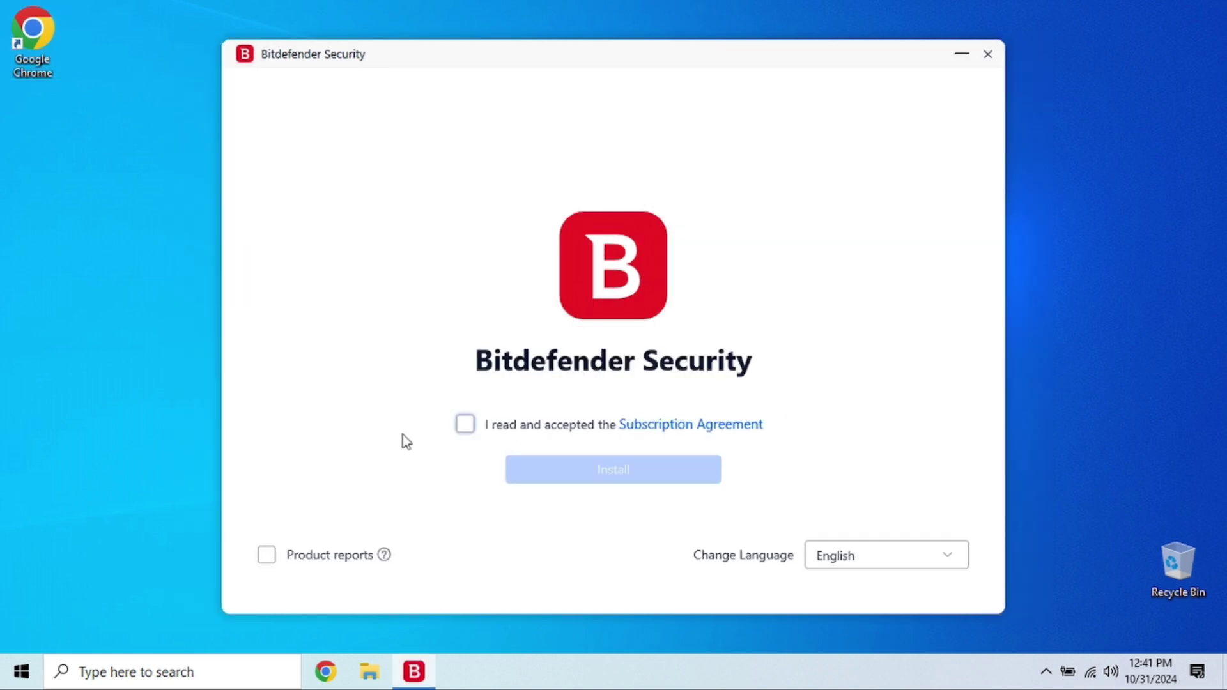
pyautogui.click(464, 424)
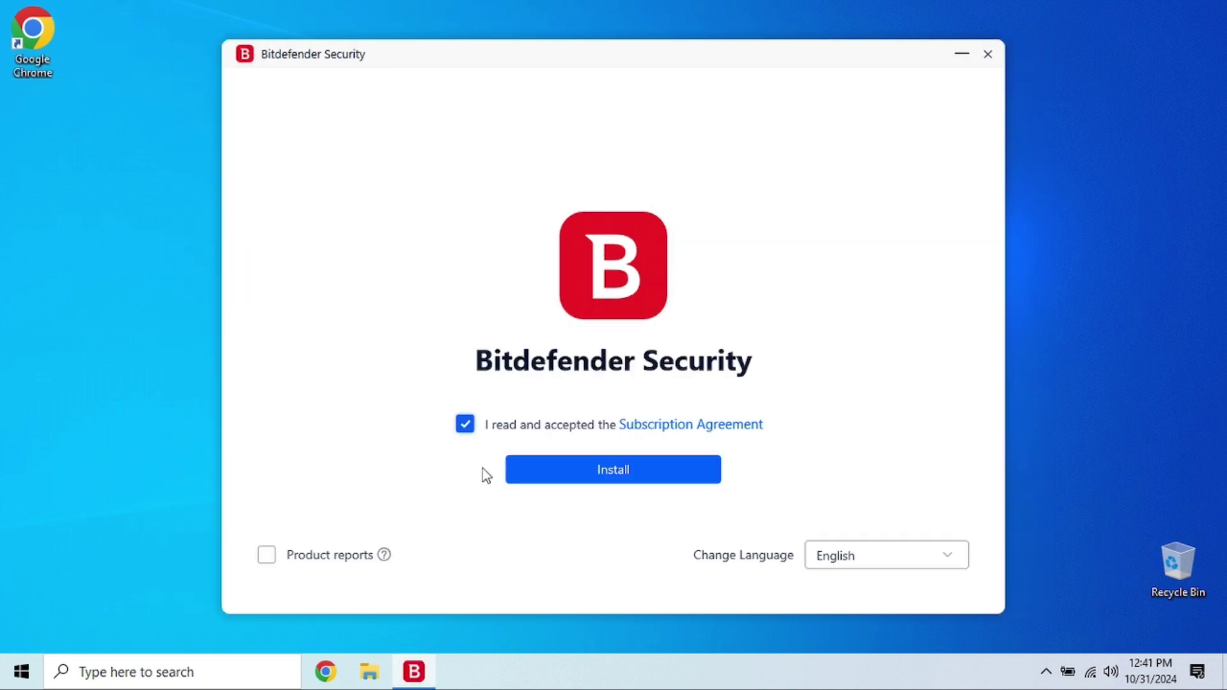
pyautogui.click(600, 473)
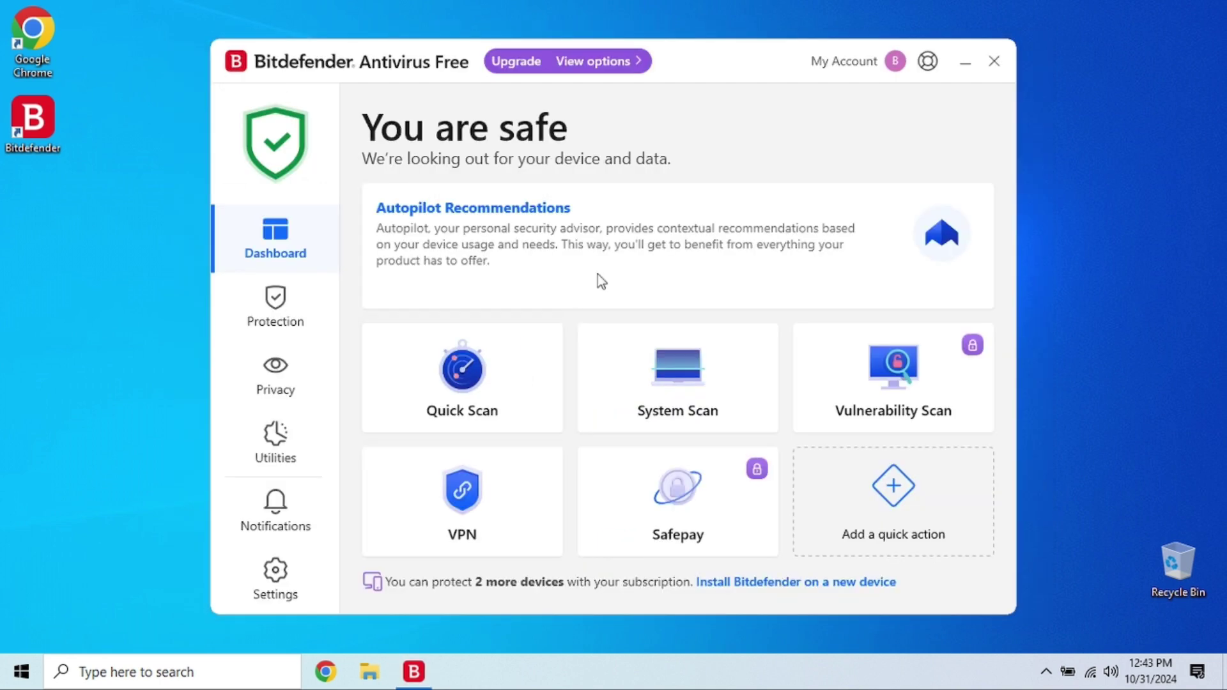
# Step: Run a Bitdefender quick scan, which finds the system clean after 3824 items, then close Bitdefender
pyautogui.click(512, 377)
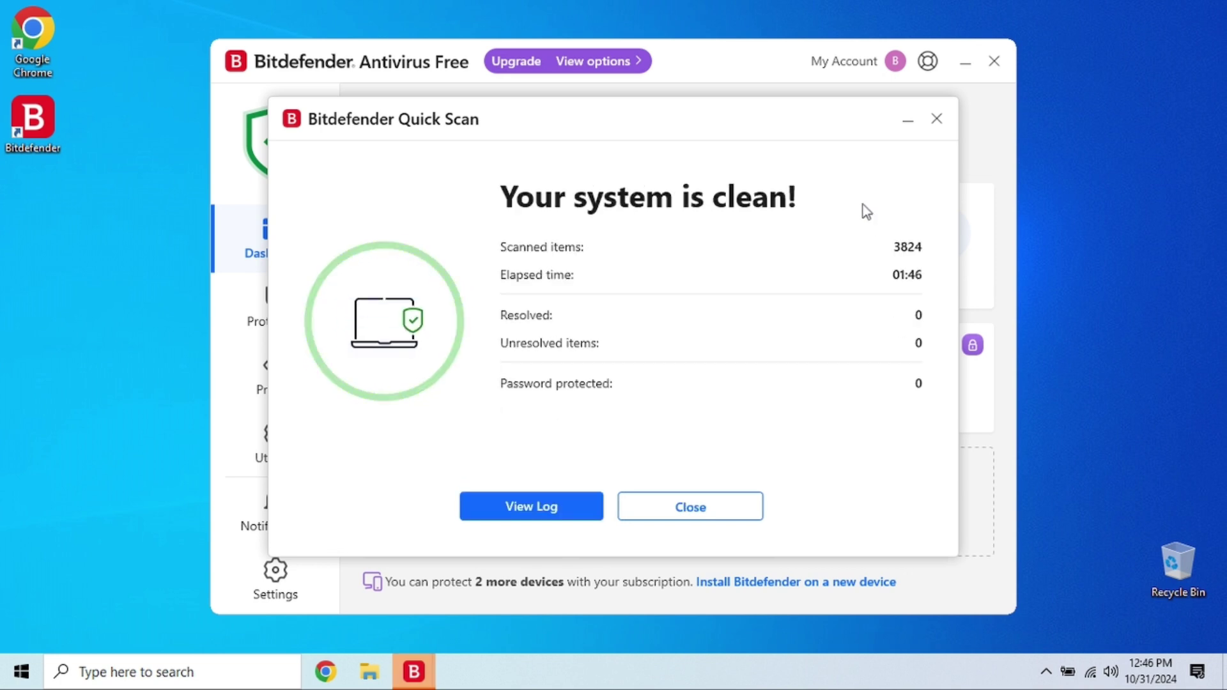
pyautogui.click(721, 506)
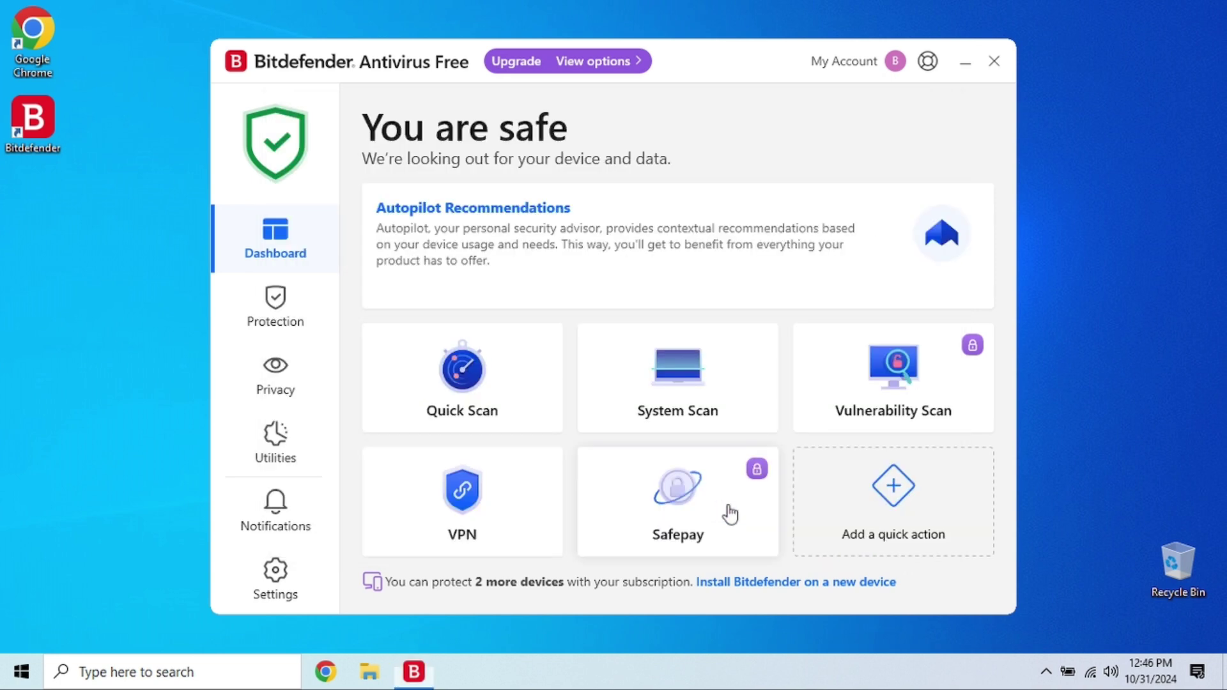
pyautogui.click(995, 63)
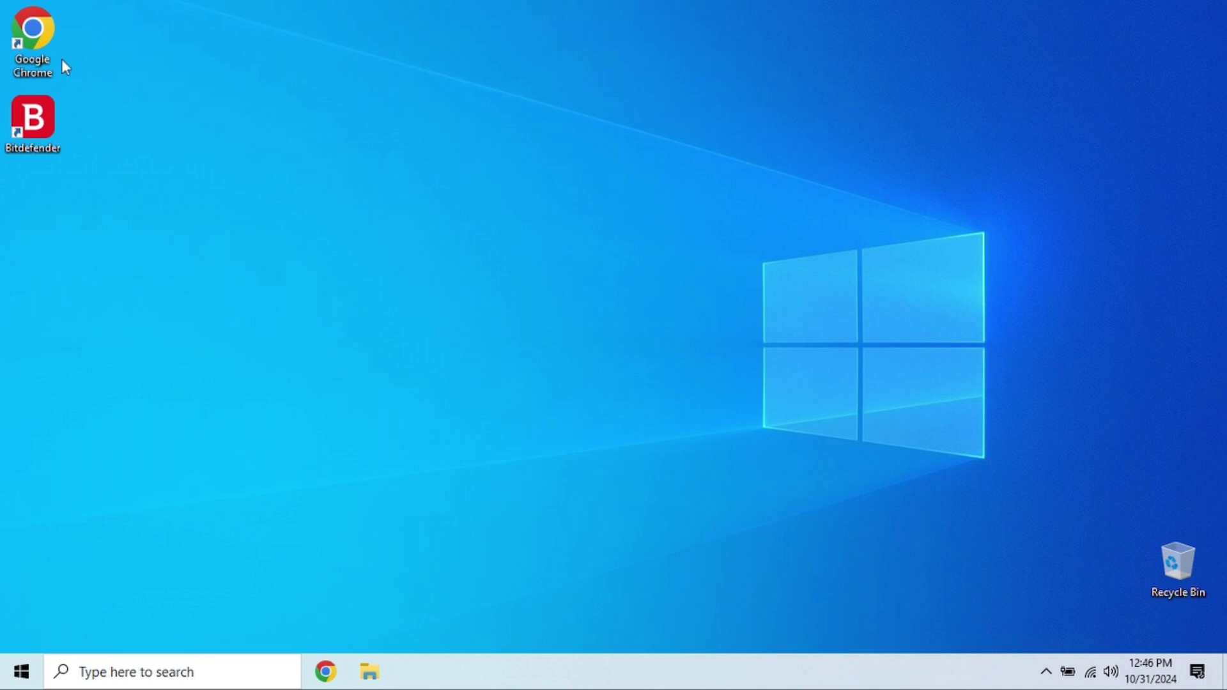
# Step: Search 'rogue killer download', get RogueKiller_setup.exe from adlice.com and launch it
pyautogui.doubleClick(31, 44)
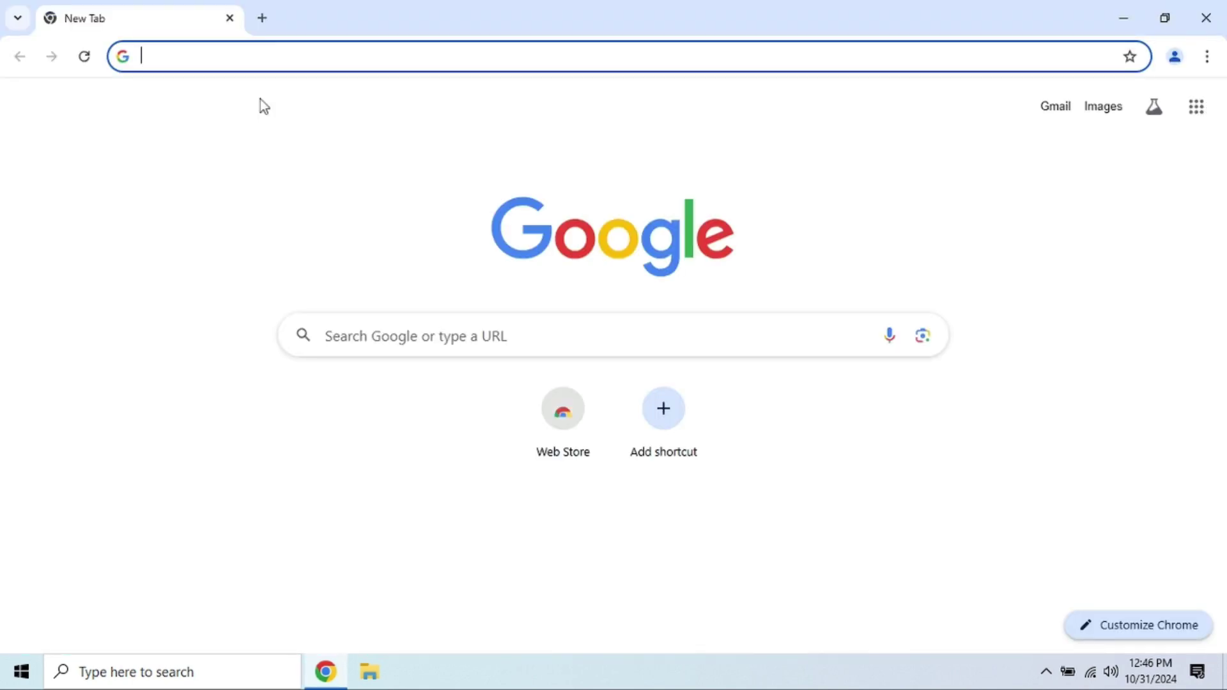
pyautogui.write('rogue kille')
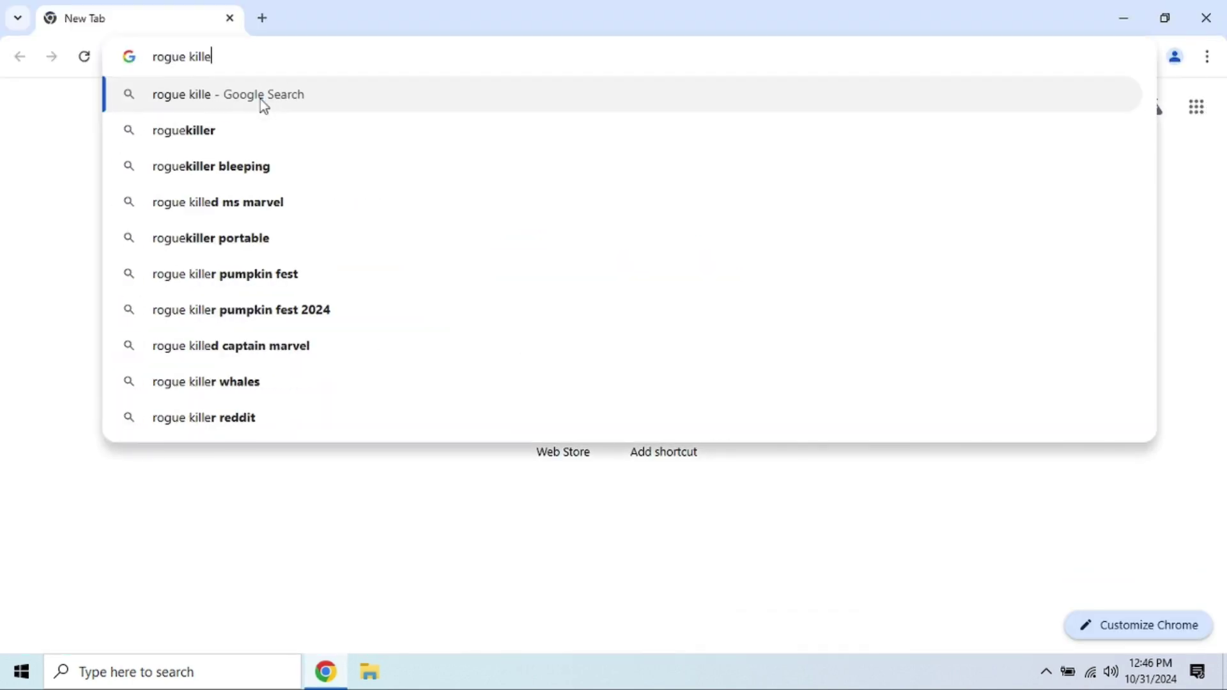
pyautogui.write('r download')
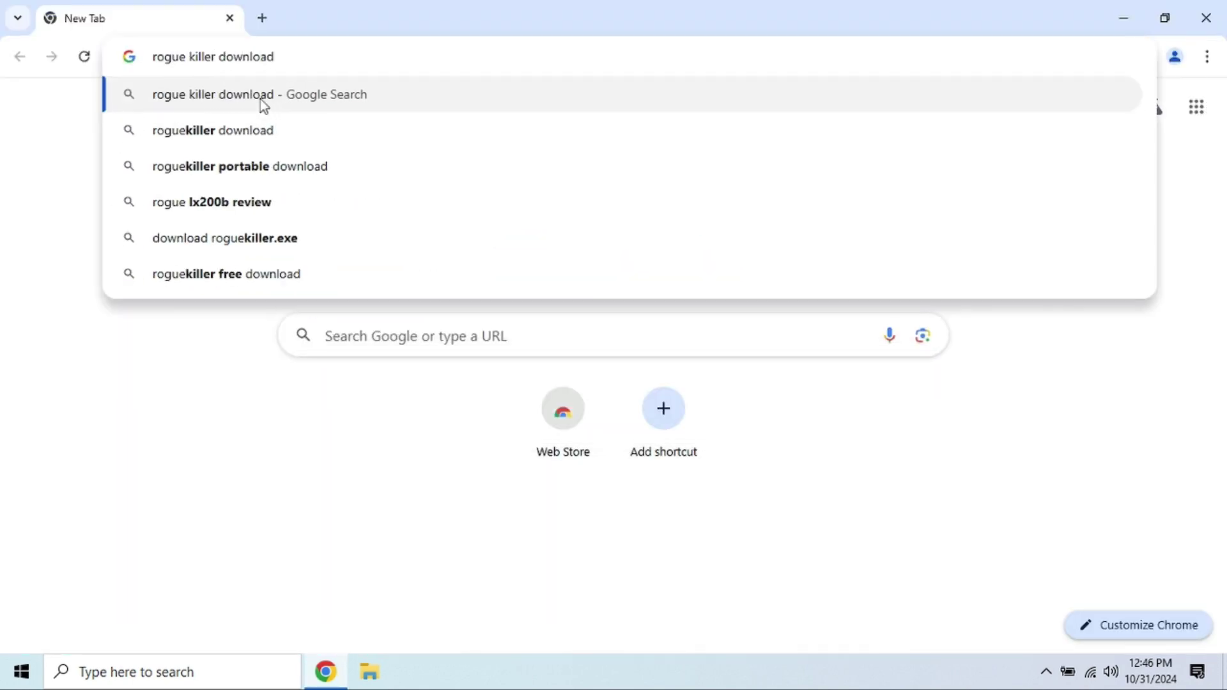
pyautogui.press('Return')
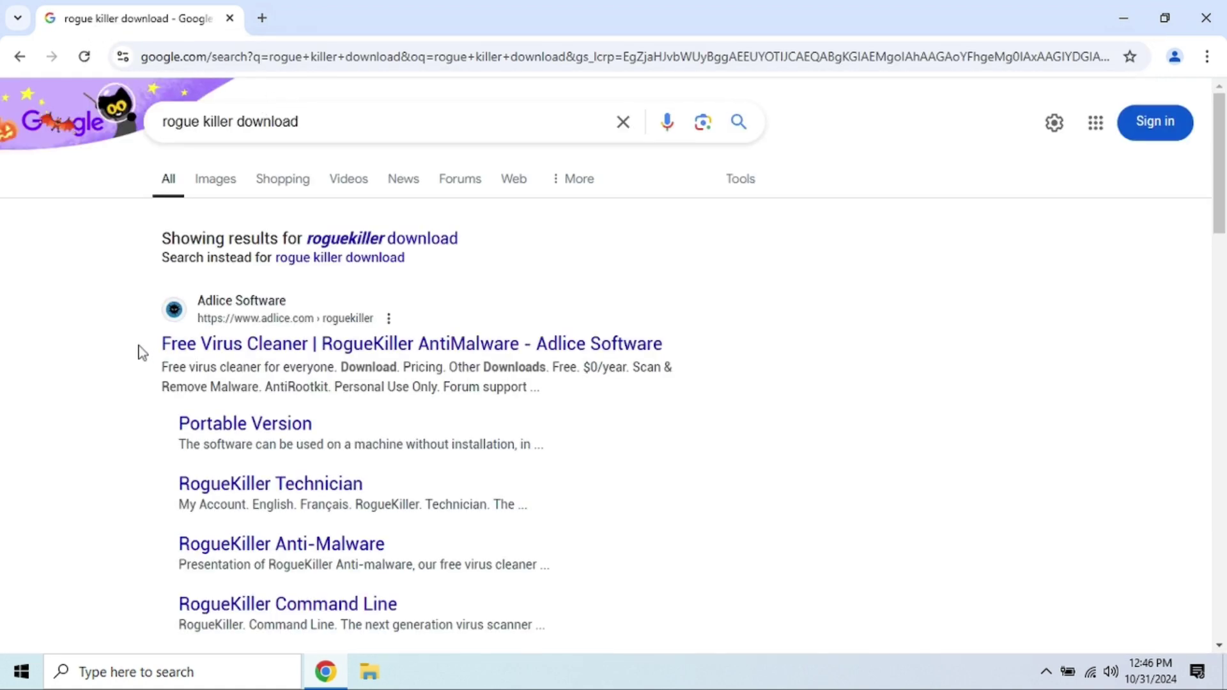
pyautogui.click(206, 348)
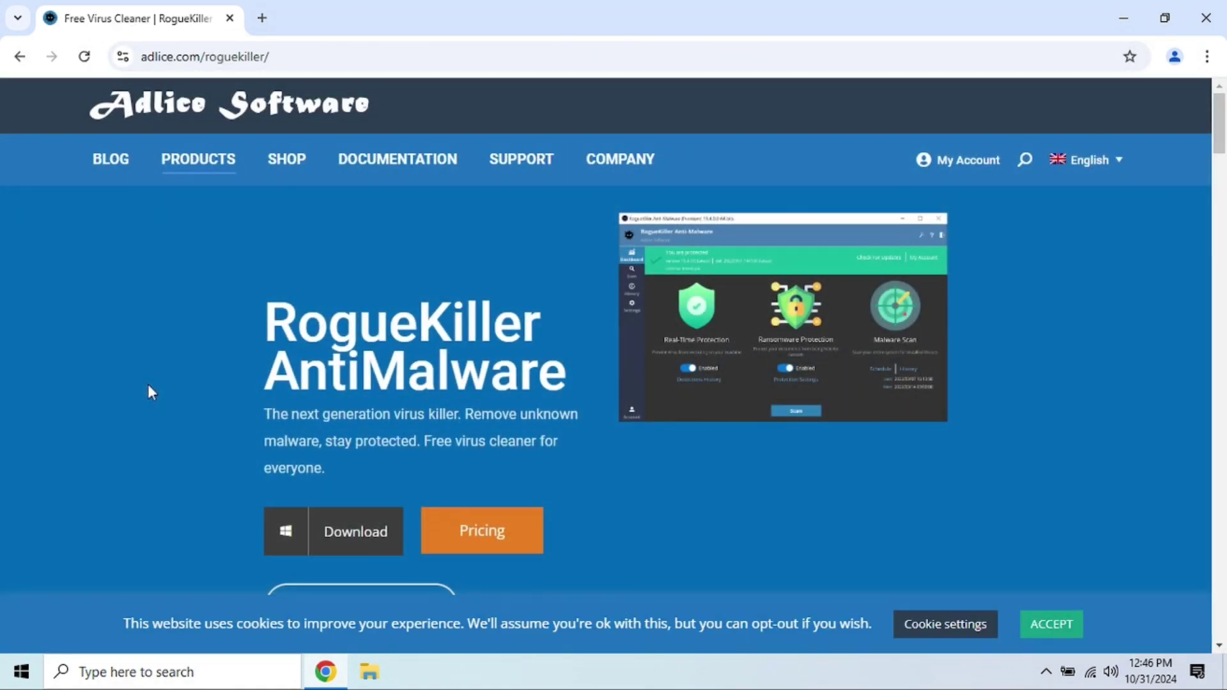
pyautogui.click(341, 537)
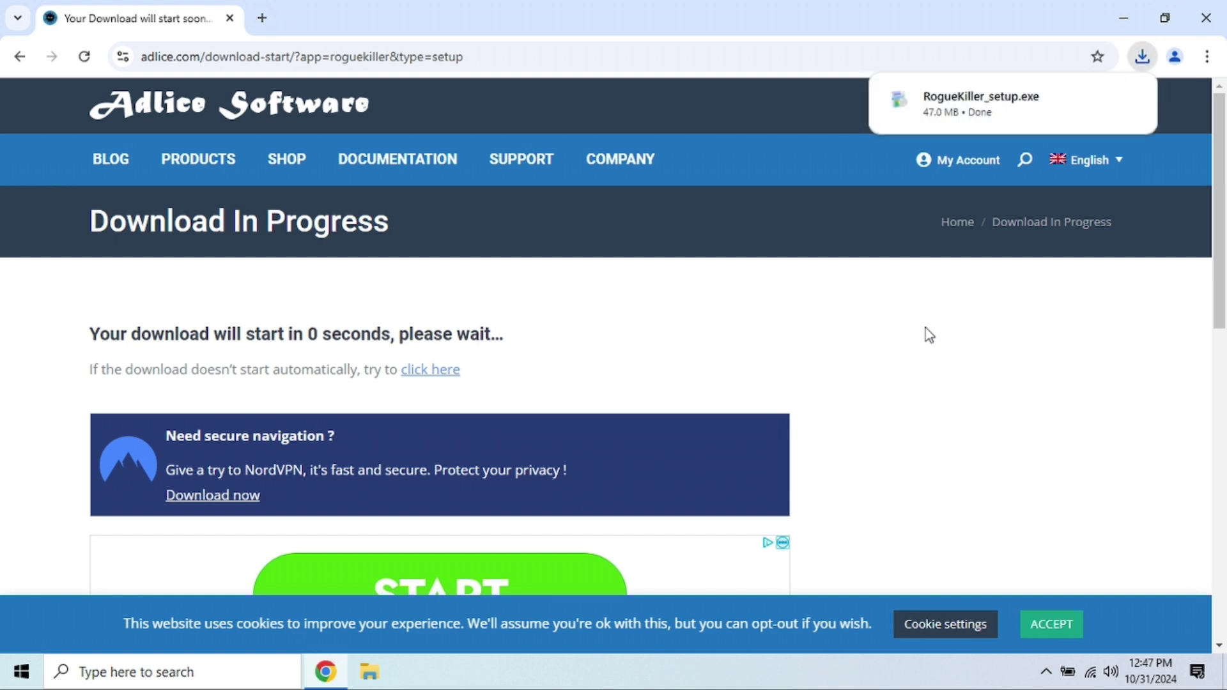
pyautogui.click(963, 112)
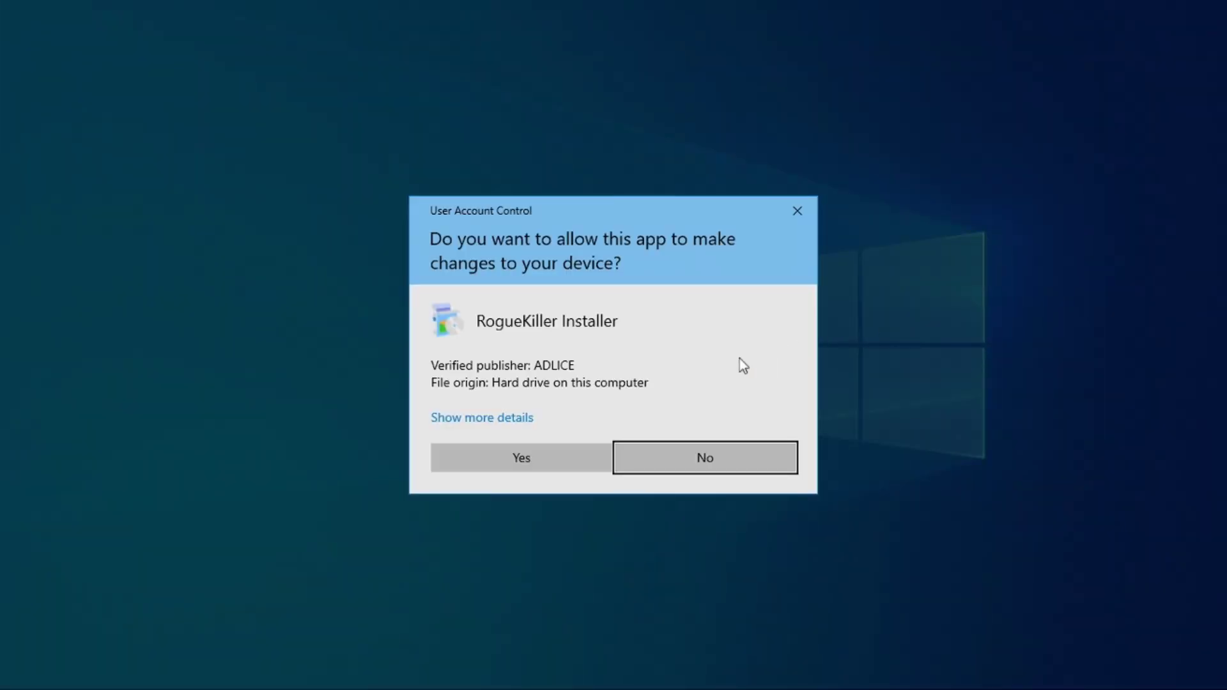
# Step: Install RogueKiller 15.19.1.0 in English with the license accepted and the default Start Menu folder
pyautogui.click(565, 455)
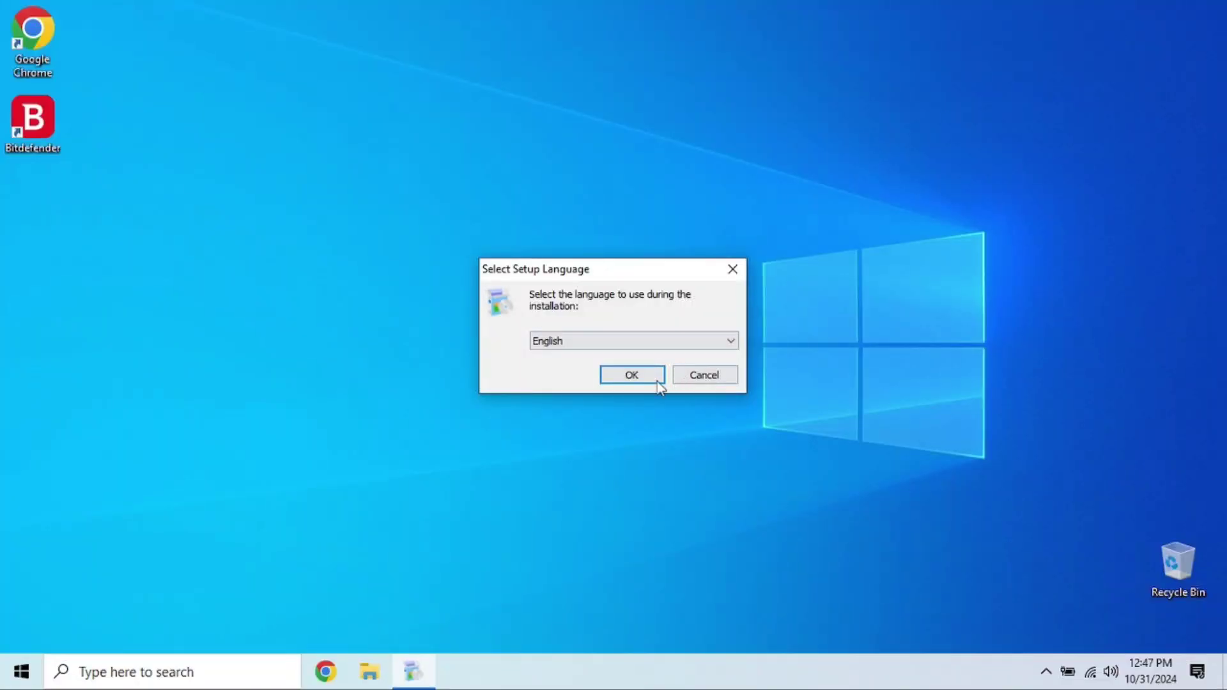
pyautogui.click(657, 382)
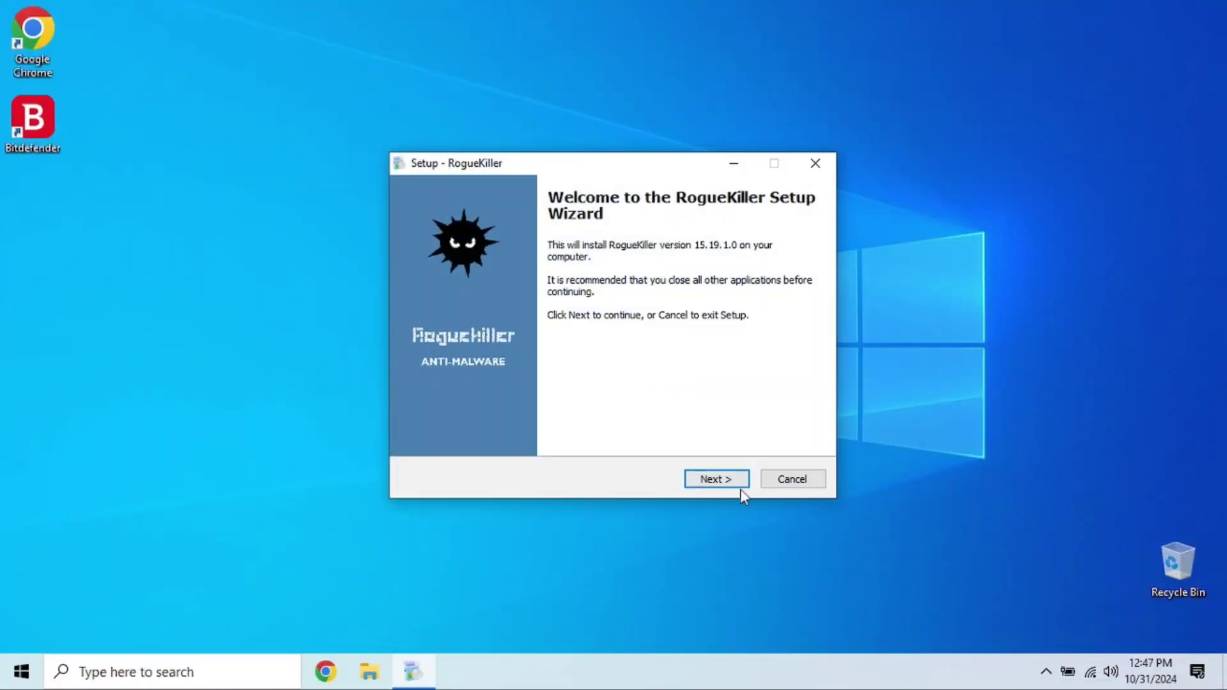
pyautogui.click(741, 483)
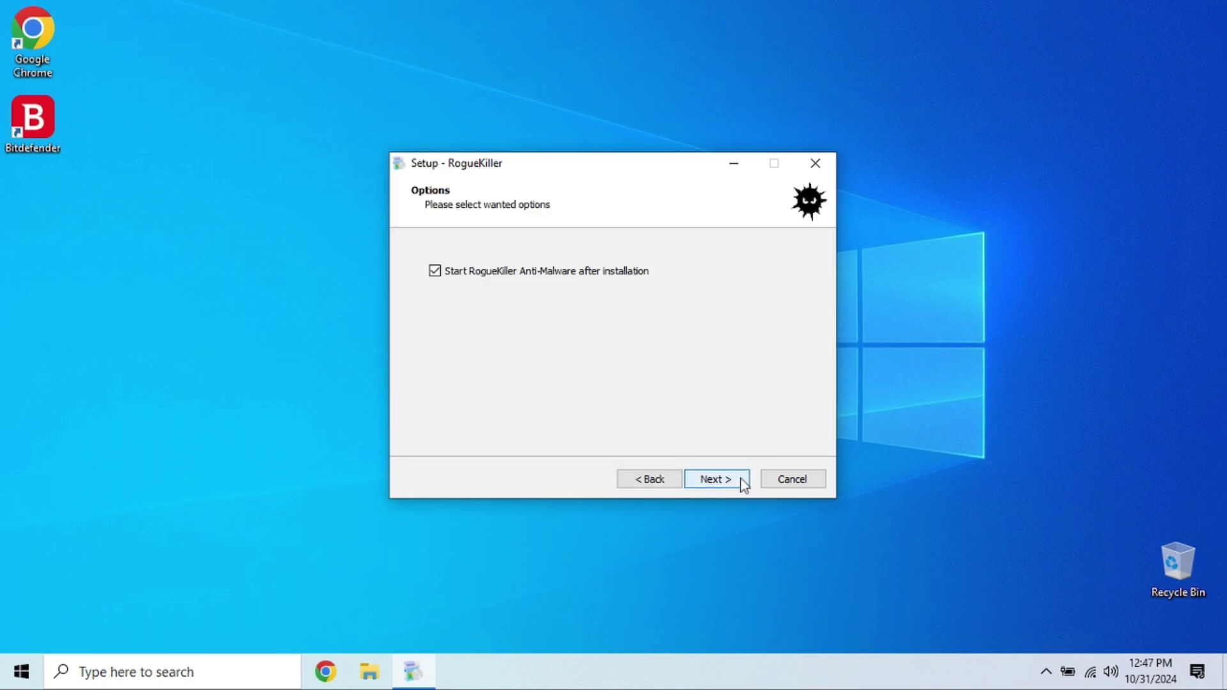
pyautogui.click(743, 484)
pyautogui.click(502, 425)
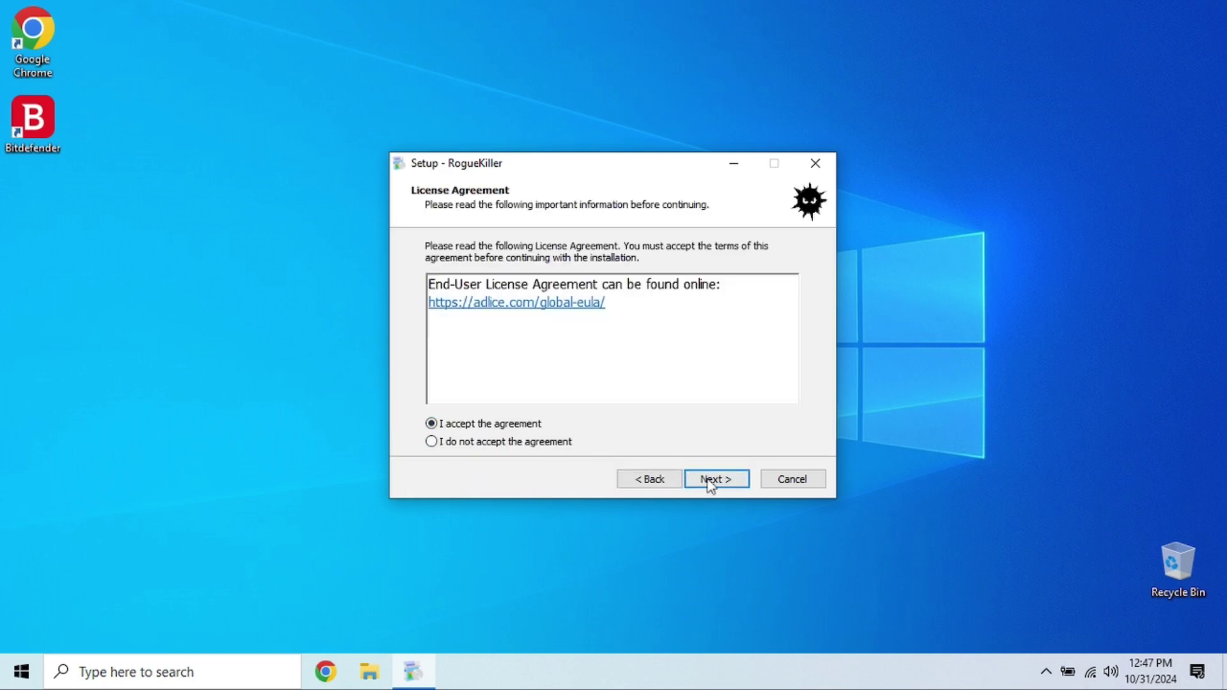
pyautogui.click(711, 484)
pyautogui.click(709, 483)
pyautogui.click(710, 483)
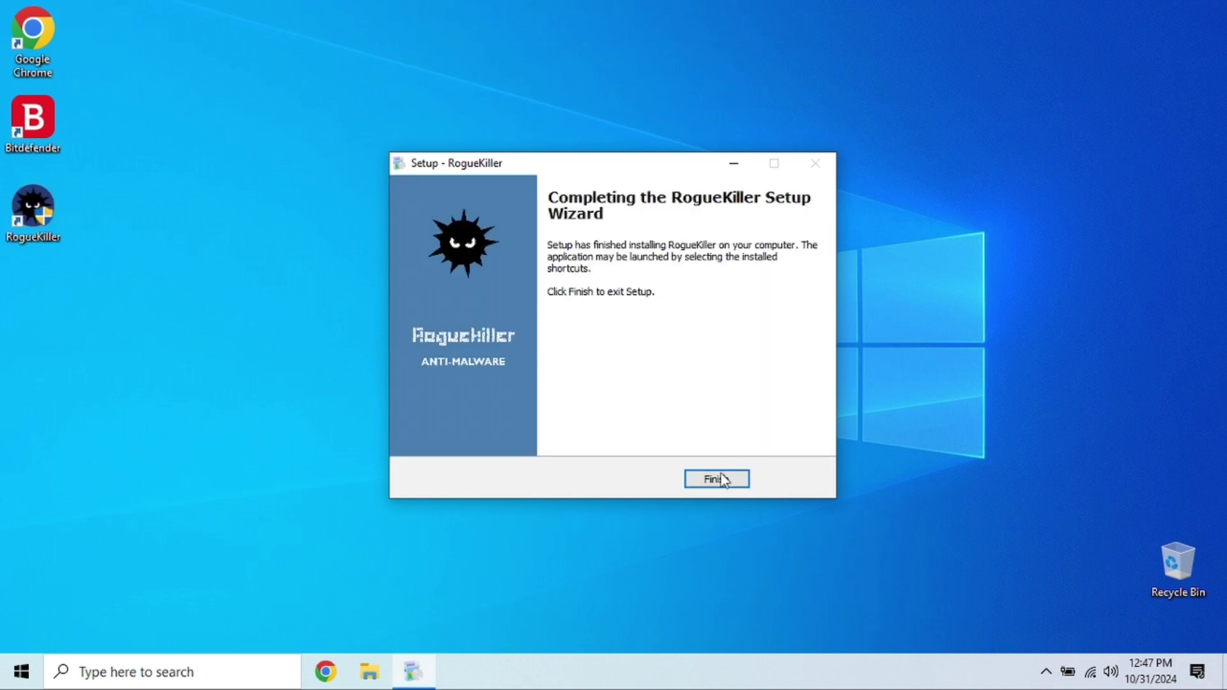
pyautogui.click(724, 478)
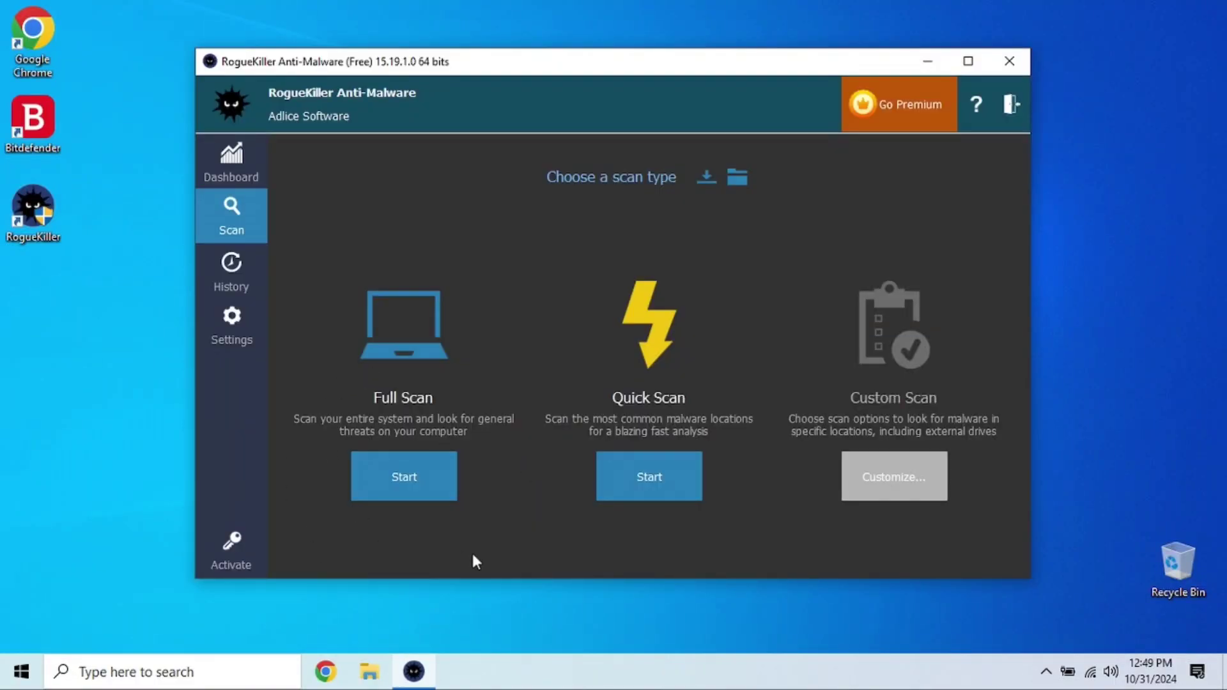
# Step: Run a full RogueKiller scan and delete the detected PUP.GetMyDrivers and PUP.Iolo items
pyautogui.click(427, 474)
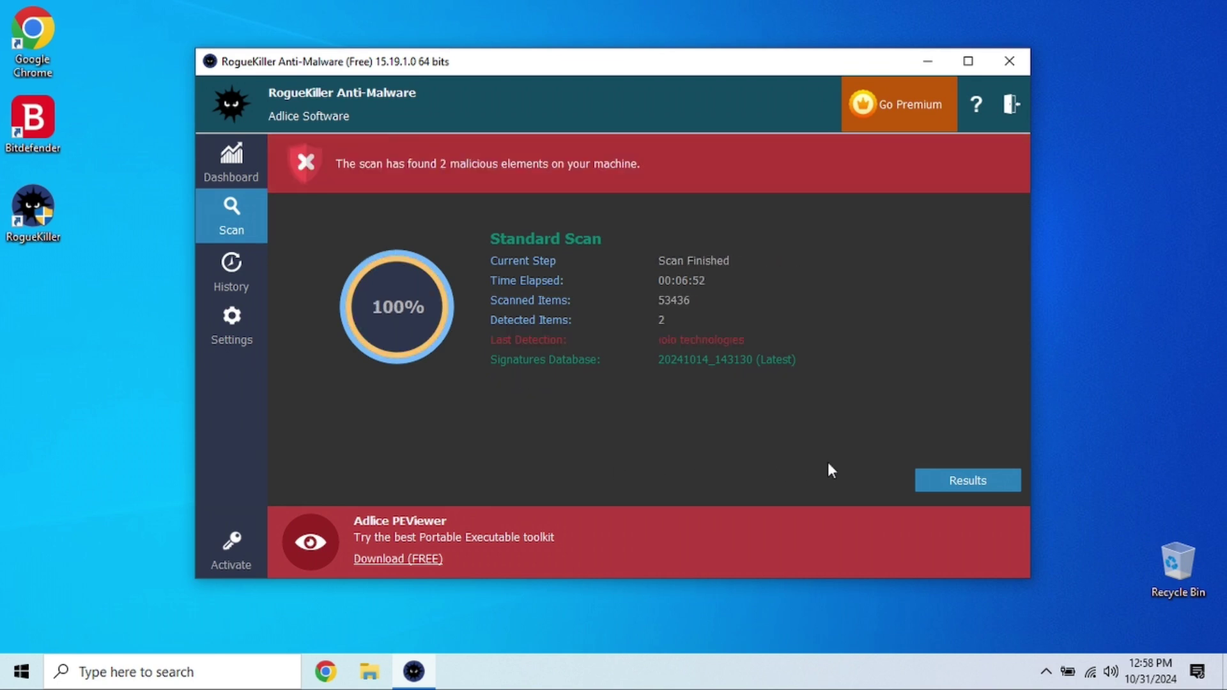
pyautogui.click(934, 482)
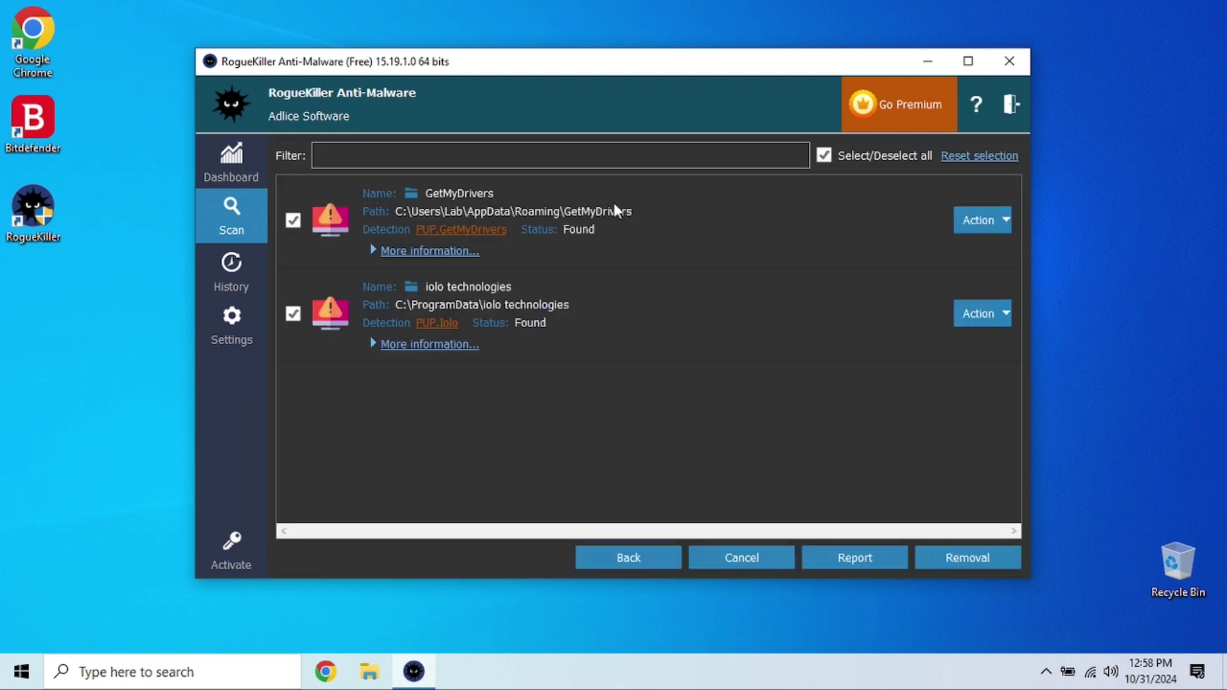
pyautogui.click(969, 559)
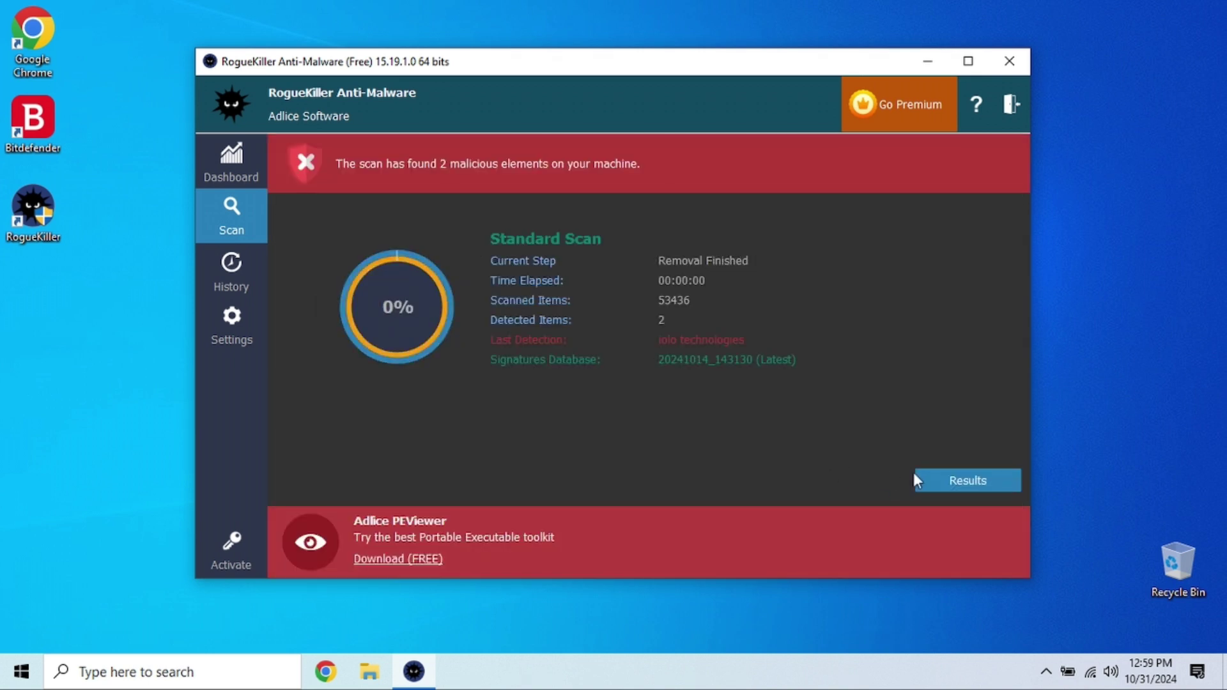
pyautogui.click(931, 480)
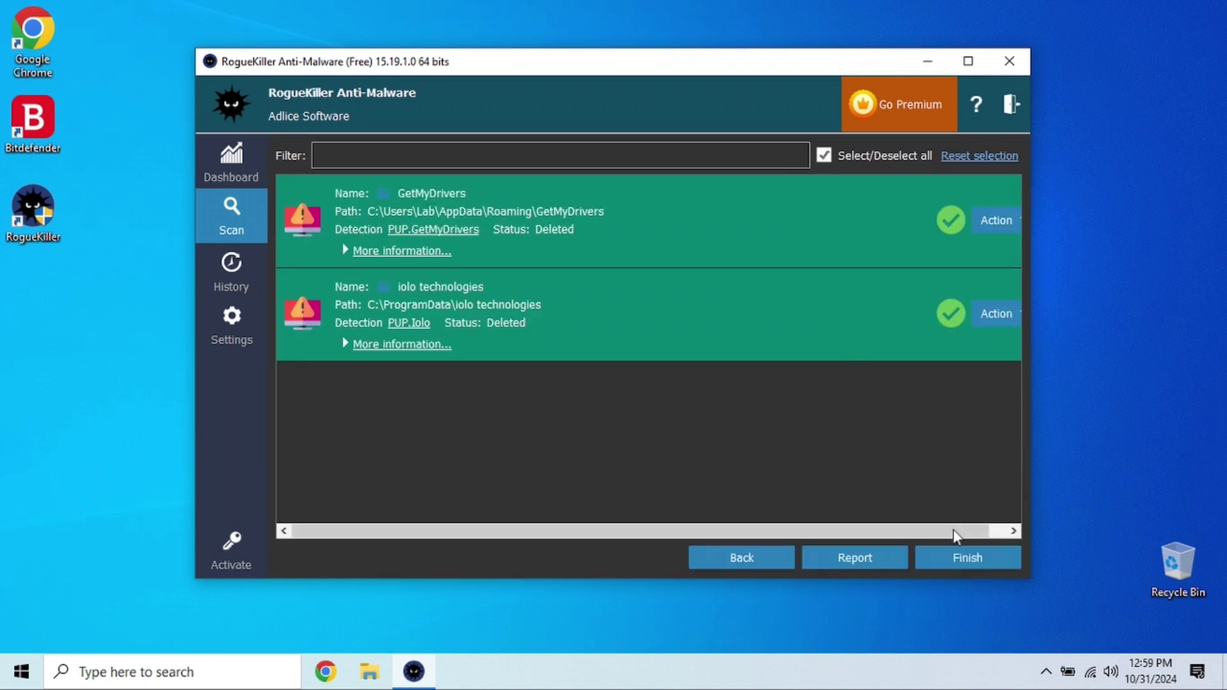
# Step: Close RogueKiller, download PatchMyPC-HomeUpdater.msi from patchmypc.com, run it and close Chrome
pyautogui.click(948, 559)
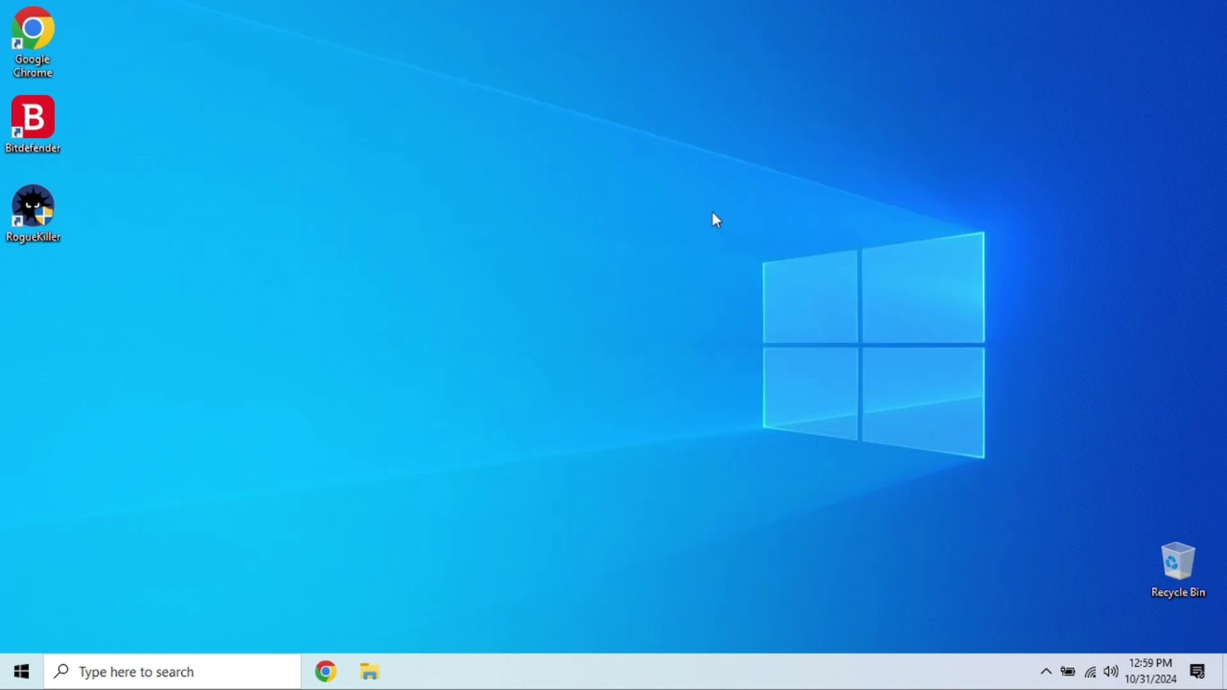
pyautogui.doubleClick(46, 48)
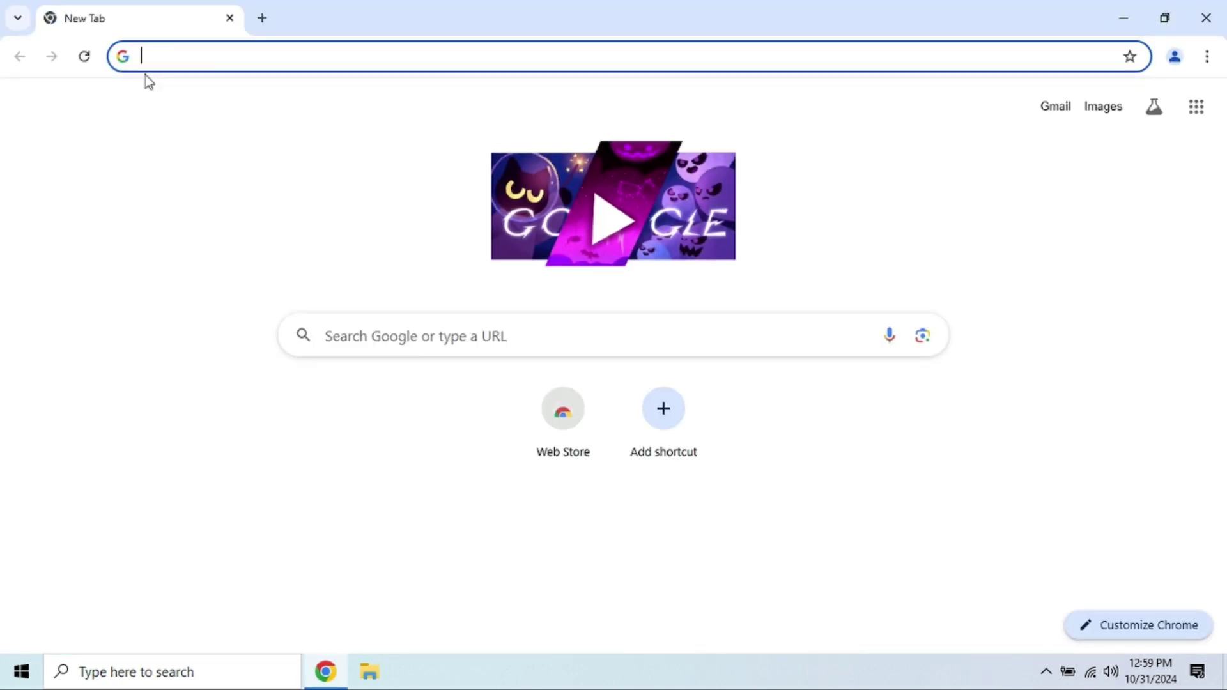
pyautogui.write('patchmy')
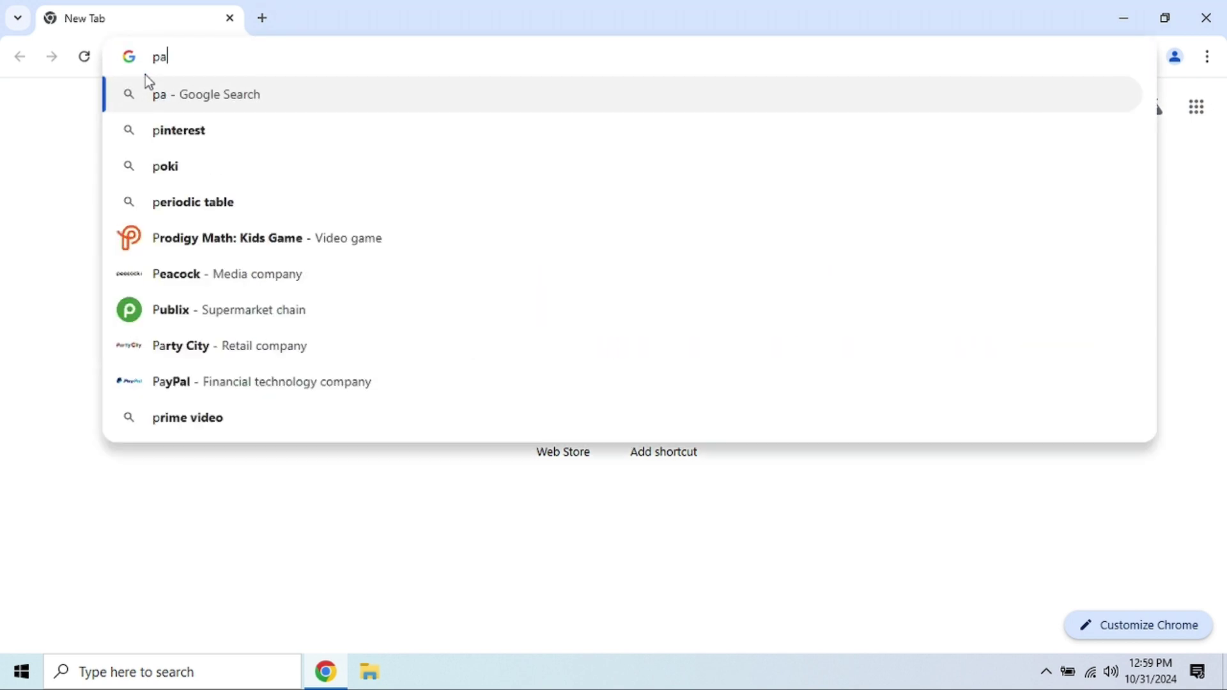
pyautogui.write('pc.com')
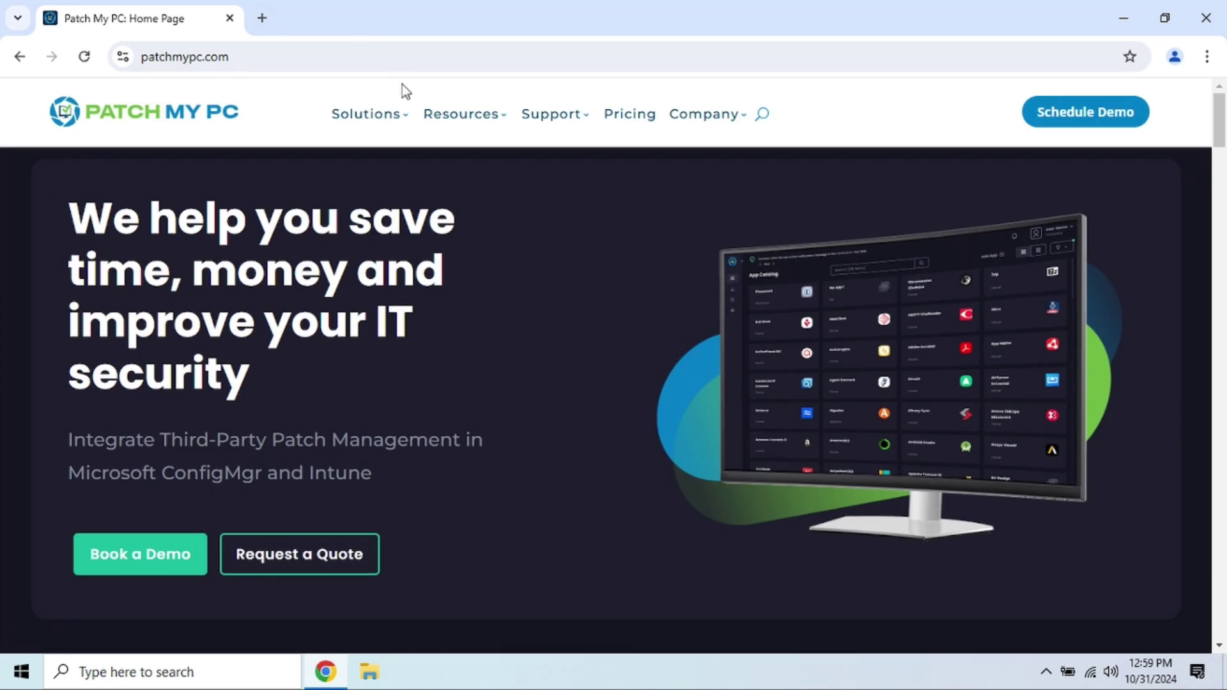
pyautogui.click(407, 126)
pyautogui.click(365, 412)
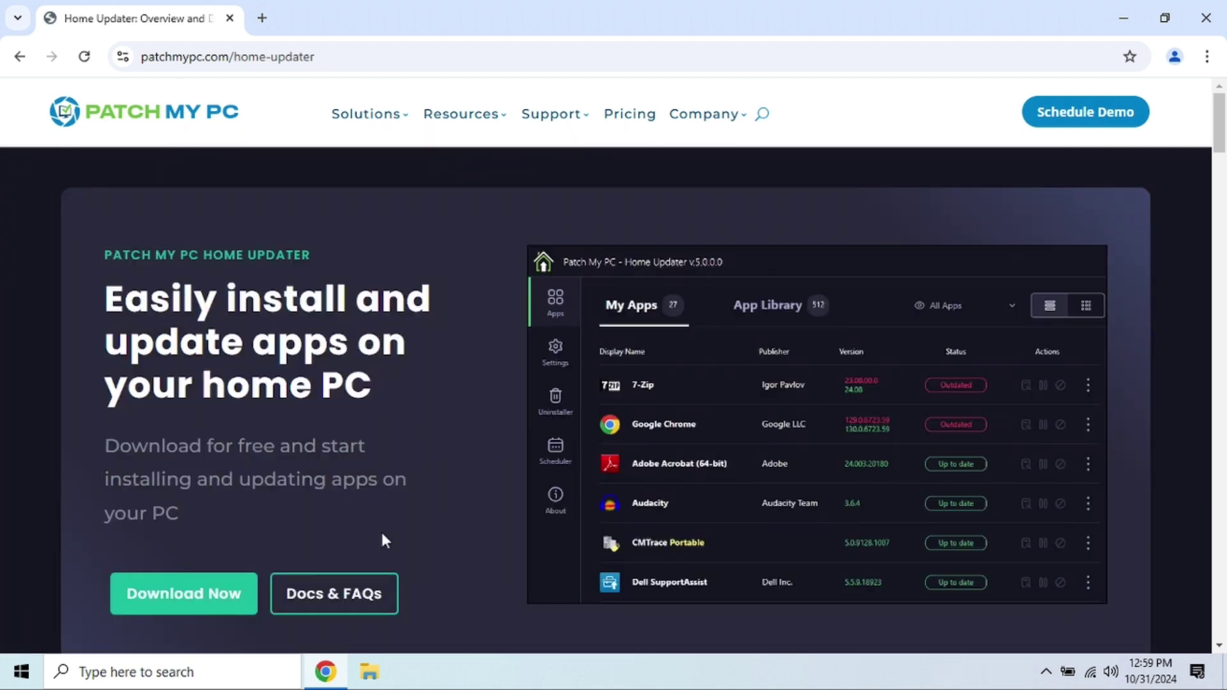
pyautogui.click(228, 609)
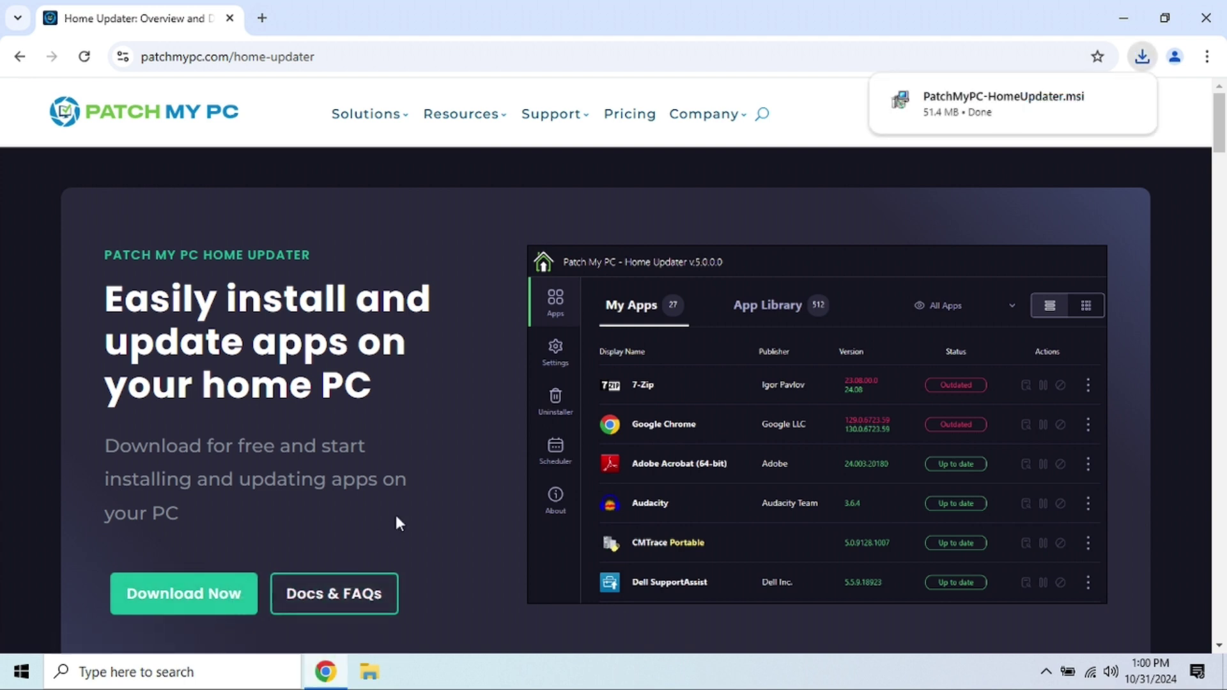
pyautogui.click(950, 114)
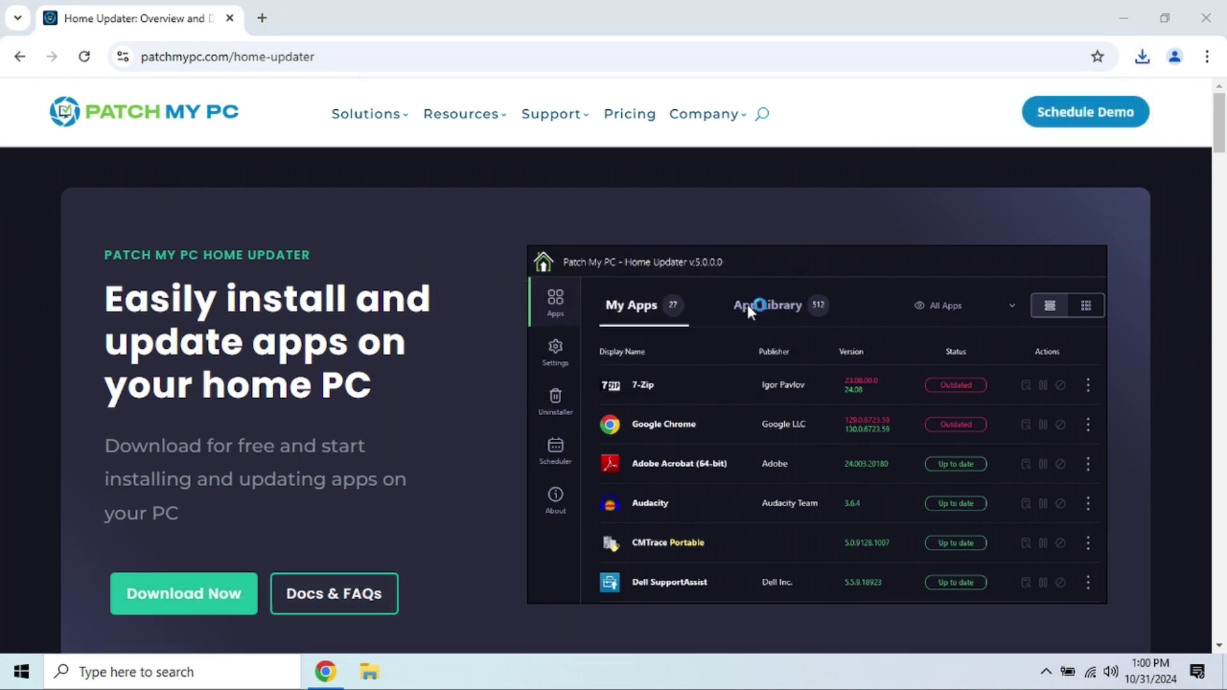
pyautogui.click(1207, 18)
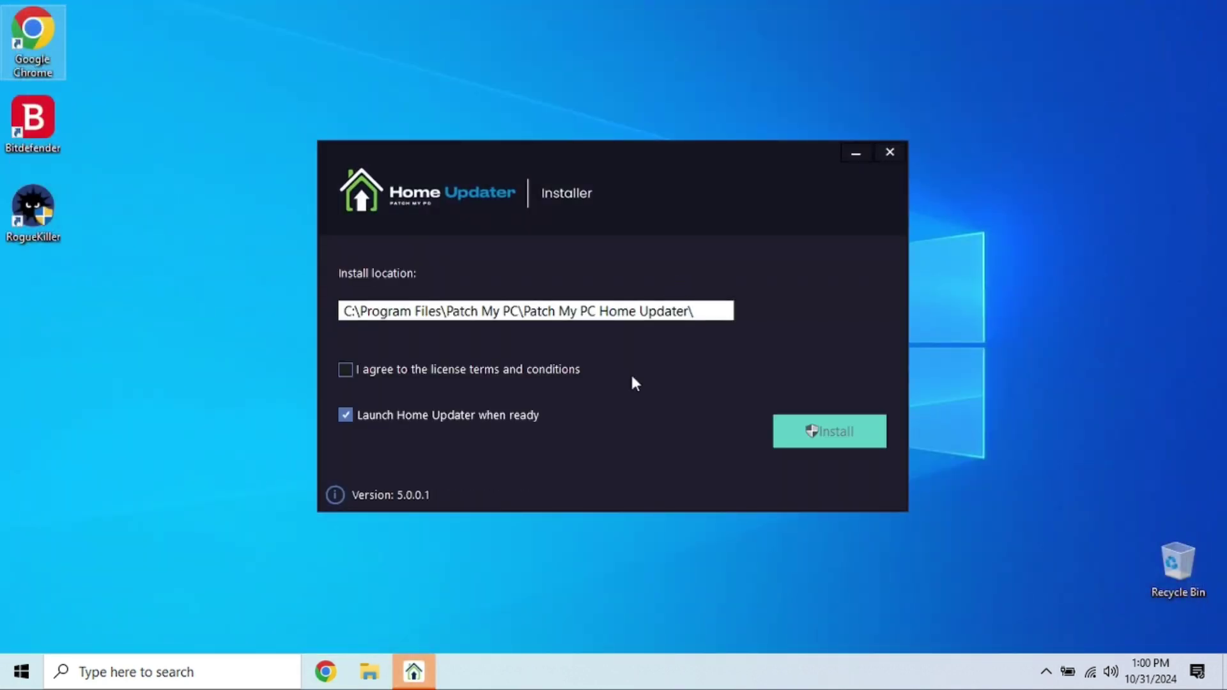
# Step: Accept the Home Updater license terms, install it and approve its User Account Control prompt
pyautogui.click(521, 370)
pyautogui.click(789, 437)
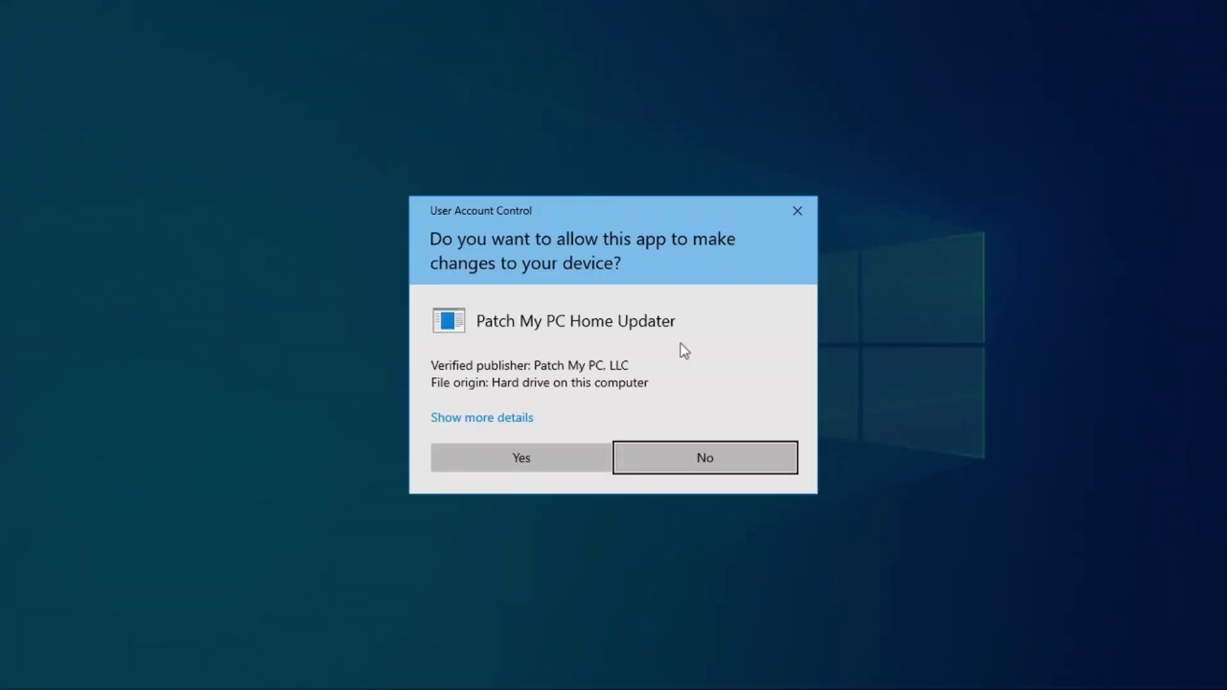
pyautogui.click(573, 466)
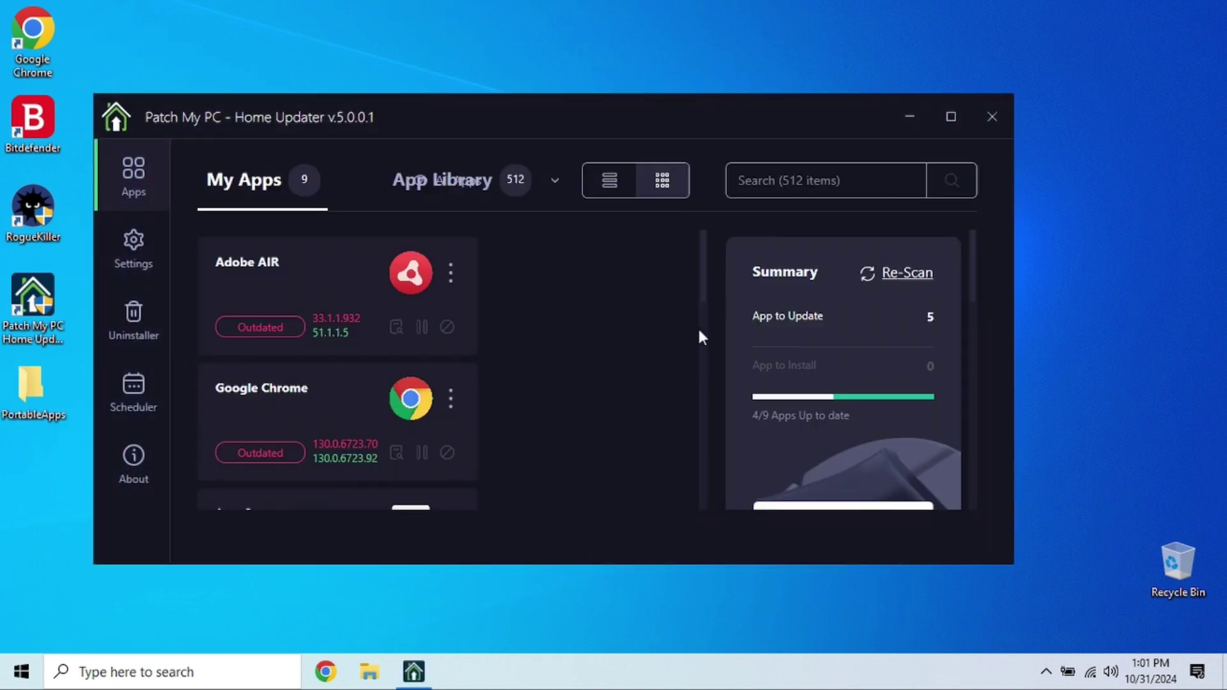
# Step: Maximize Home Updater, update the five outdated apps, then close the updater
pyautogui.click(963, 117)
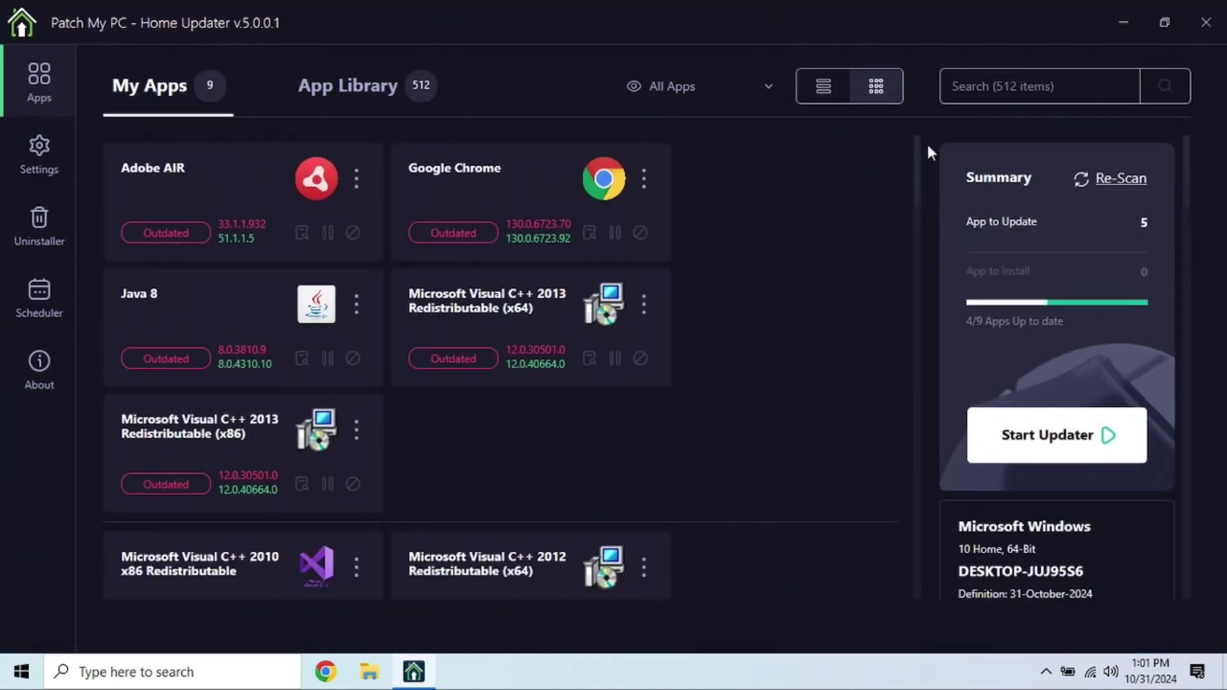
pyautogui.click(1091, 451)
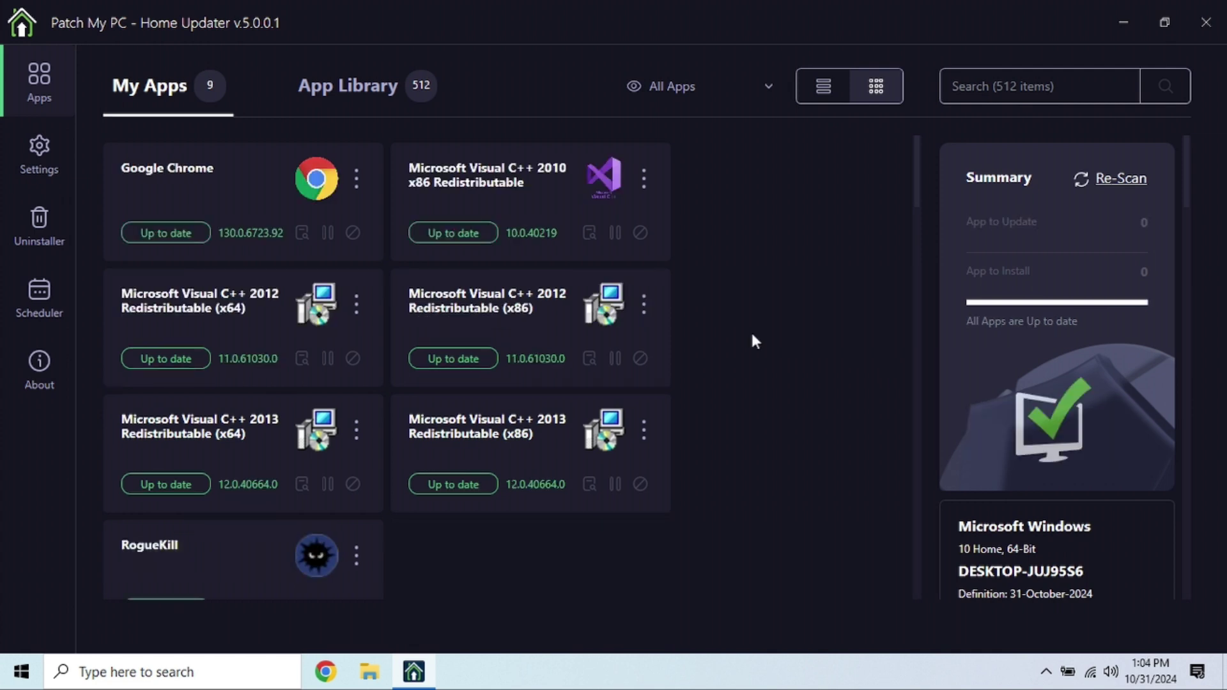
pyautogui.click(1206, 23)
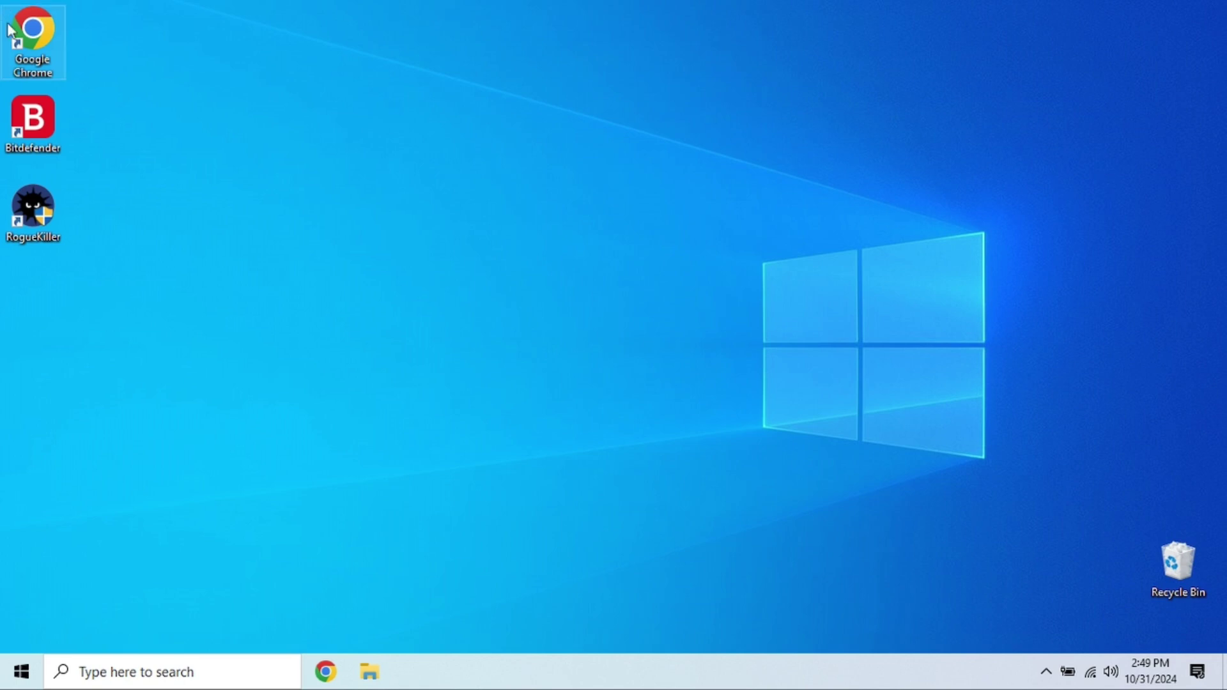
# Step: Search Chrome for 'avira rescue system download' and open Avira's rescue system support article
pyautogui.doubleClick(42, 39)
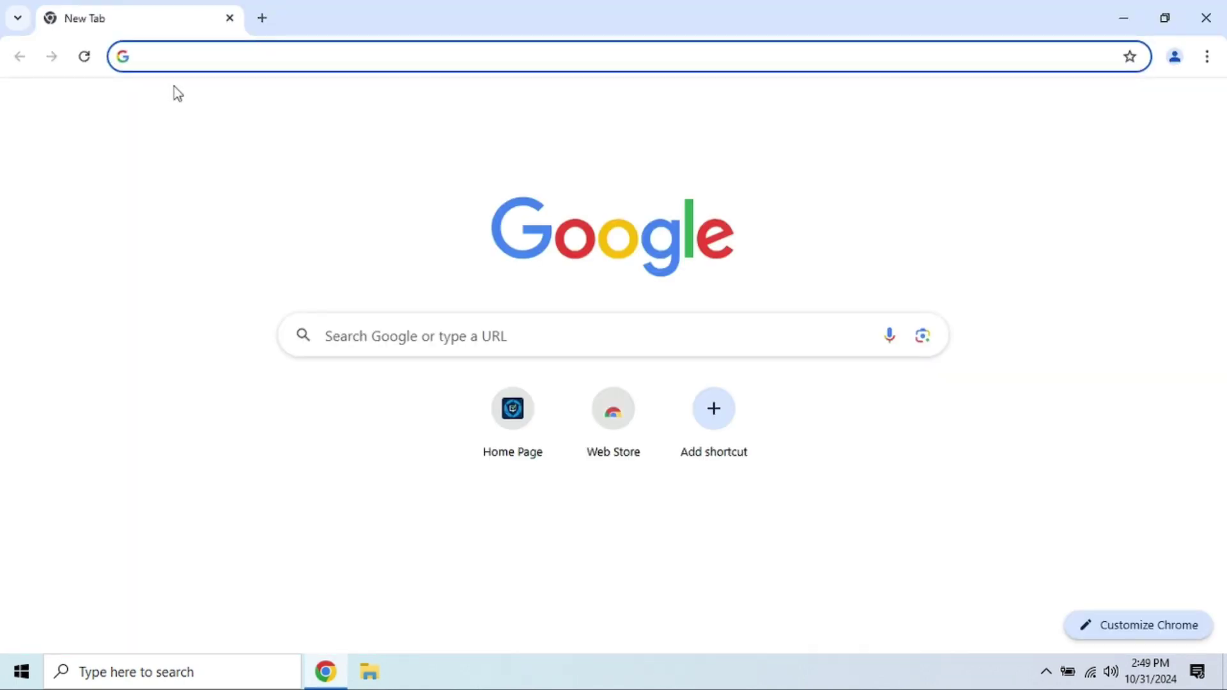
pyautogui.write('av')
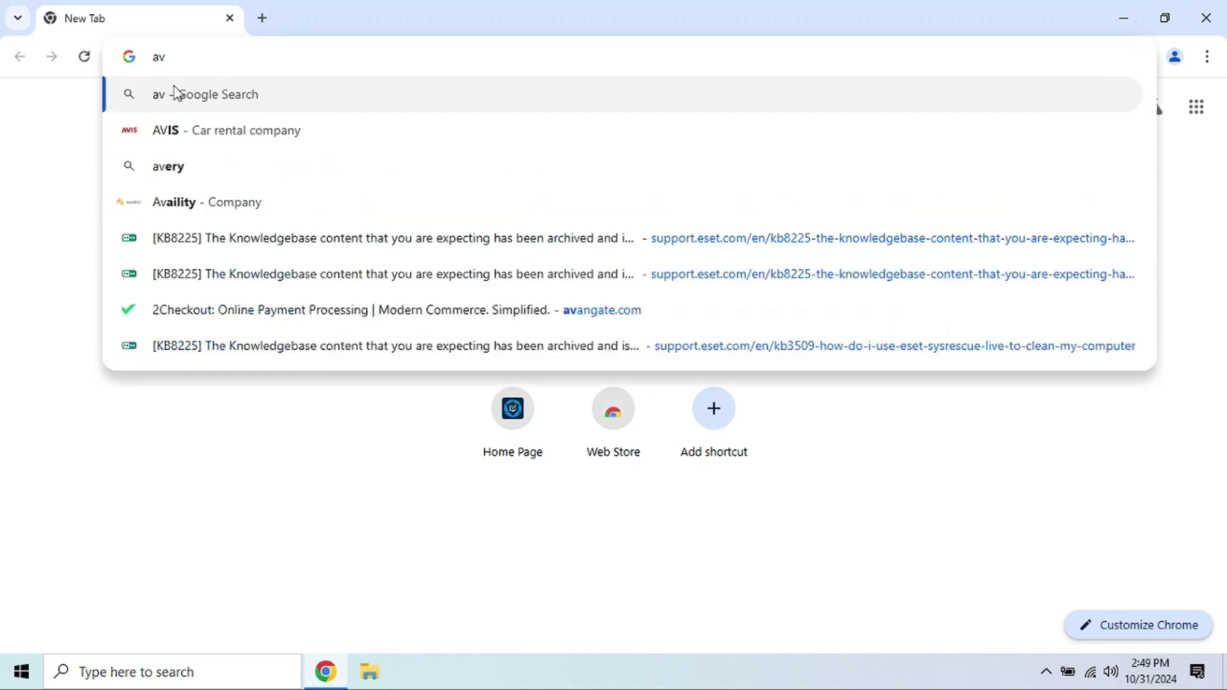
pyautogui.write('ira')
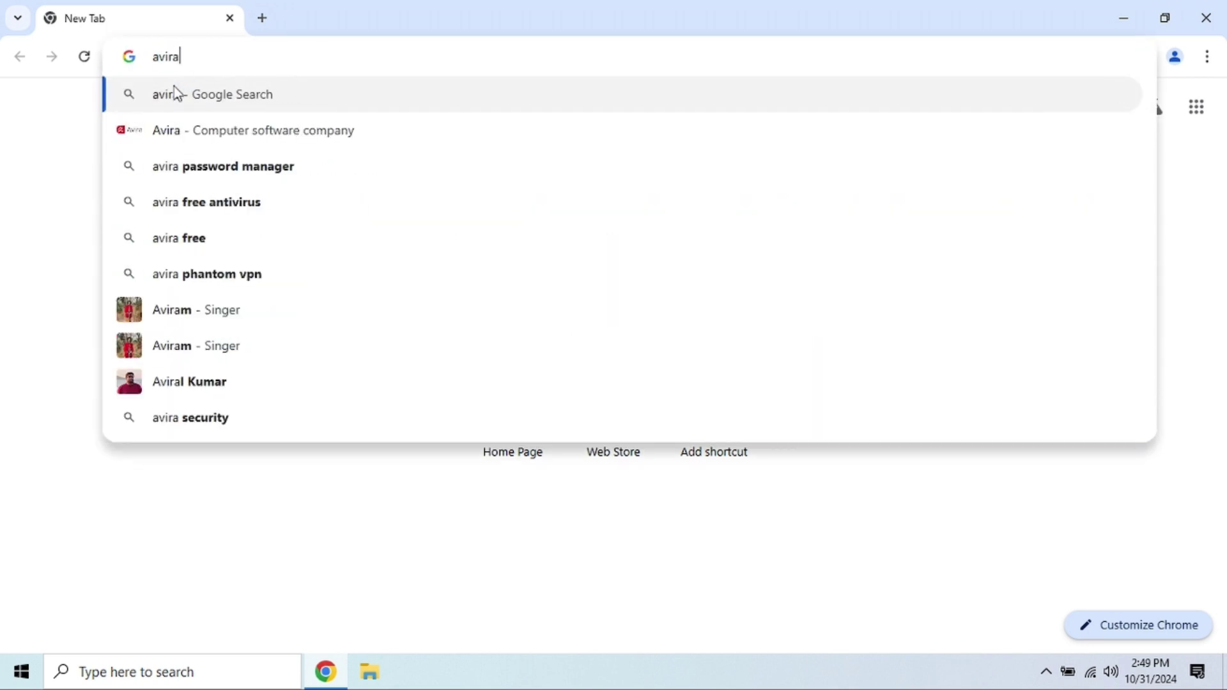
pyautogui.write(' rescue ')
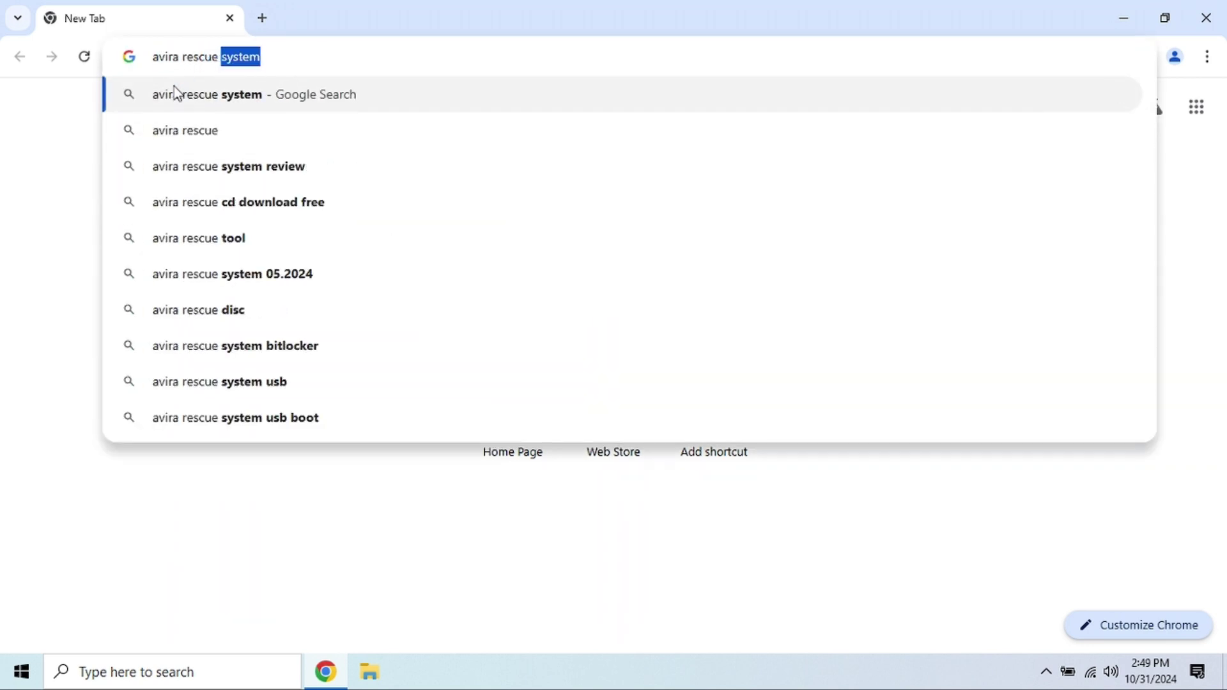
pyautogui.write('system dow')
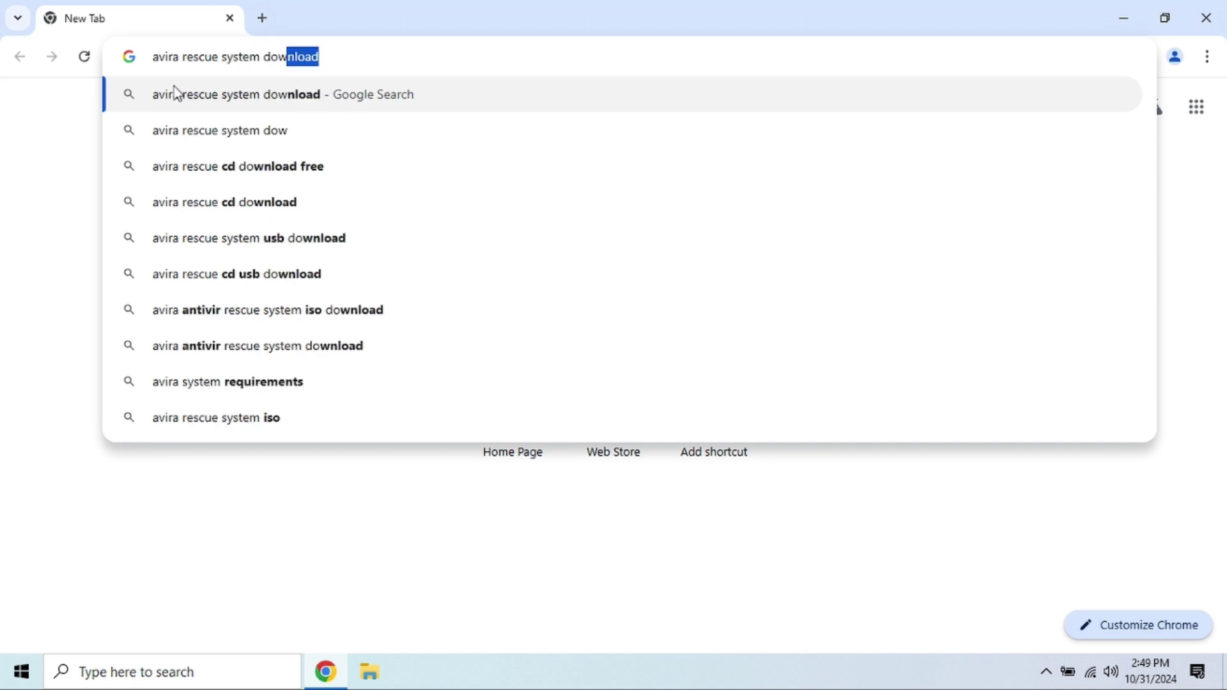
pyautogui.write('nload')
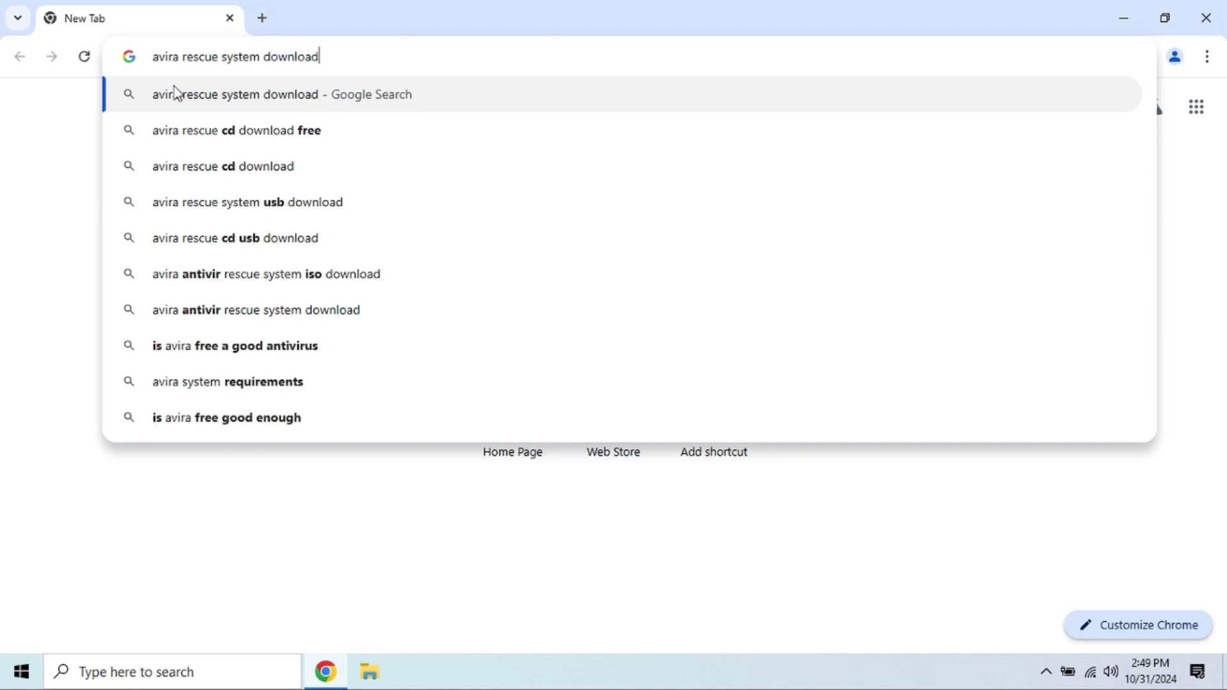
pyautogui.press('Return')
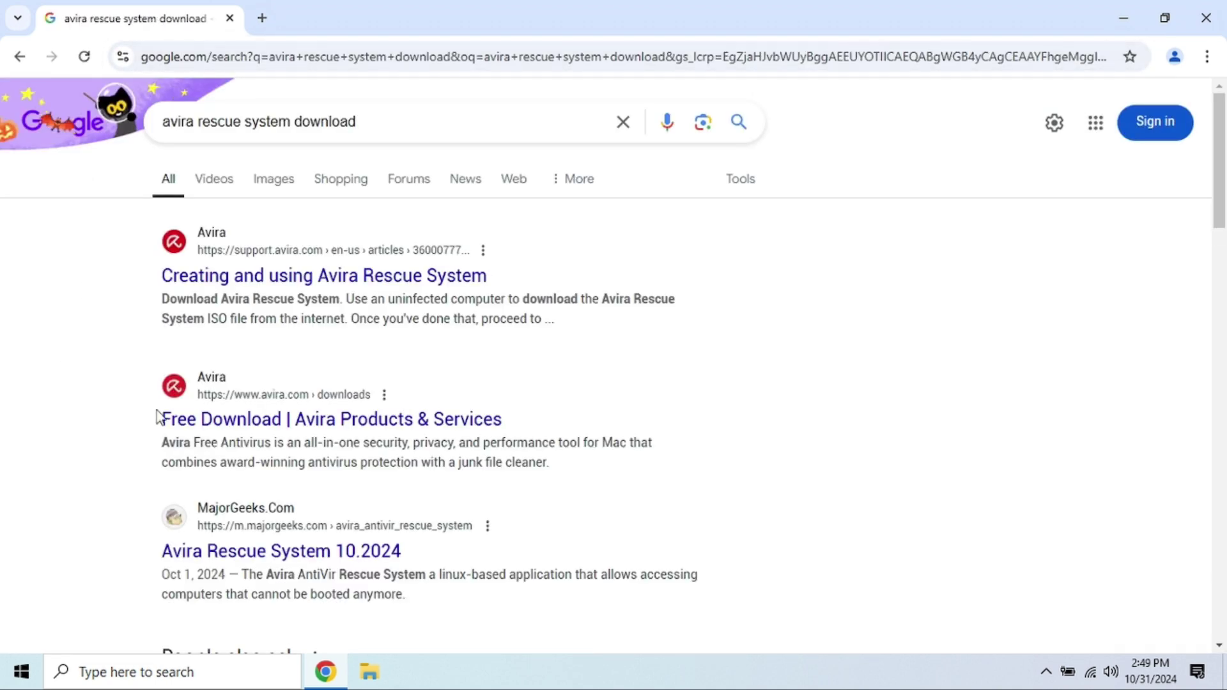
pyautogui.click(303, 276)
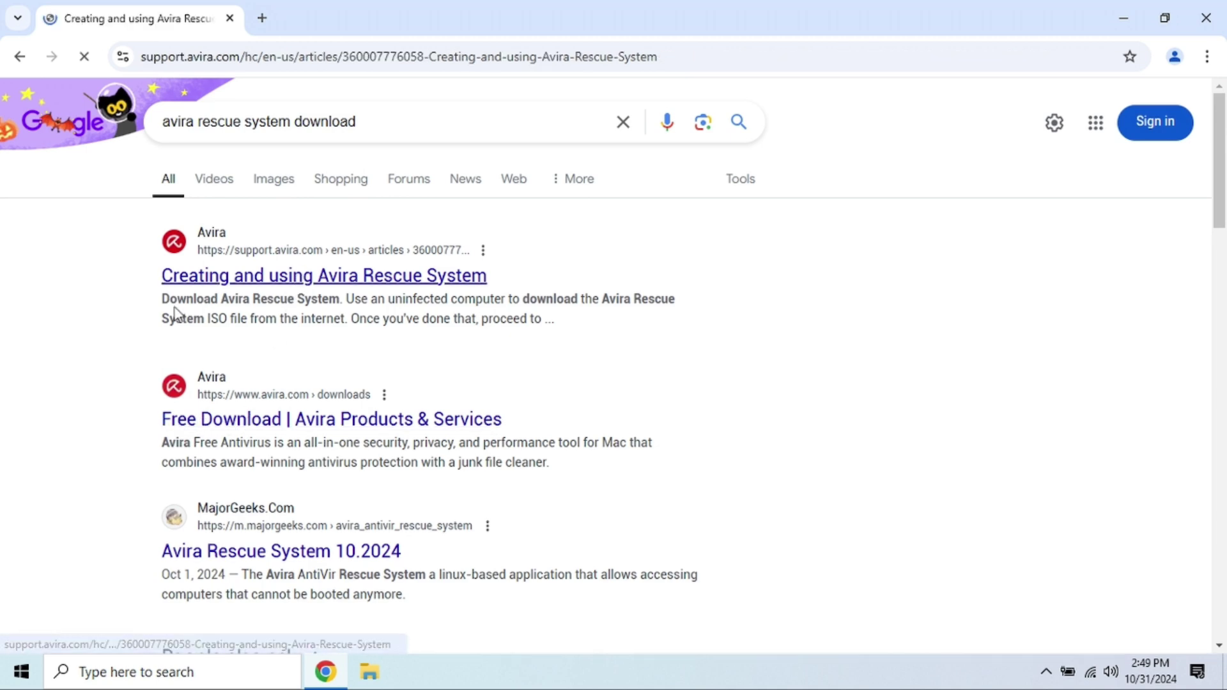
# Step: Expand the Download Avira Rescue System step and start downloading the rescue system ISO file
pyautogui.scroll(-5, 601, 344)
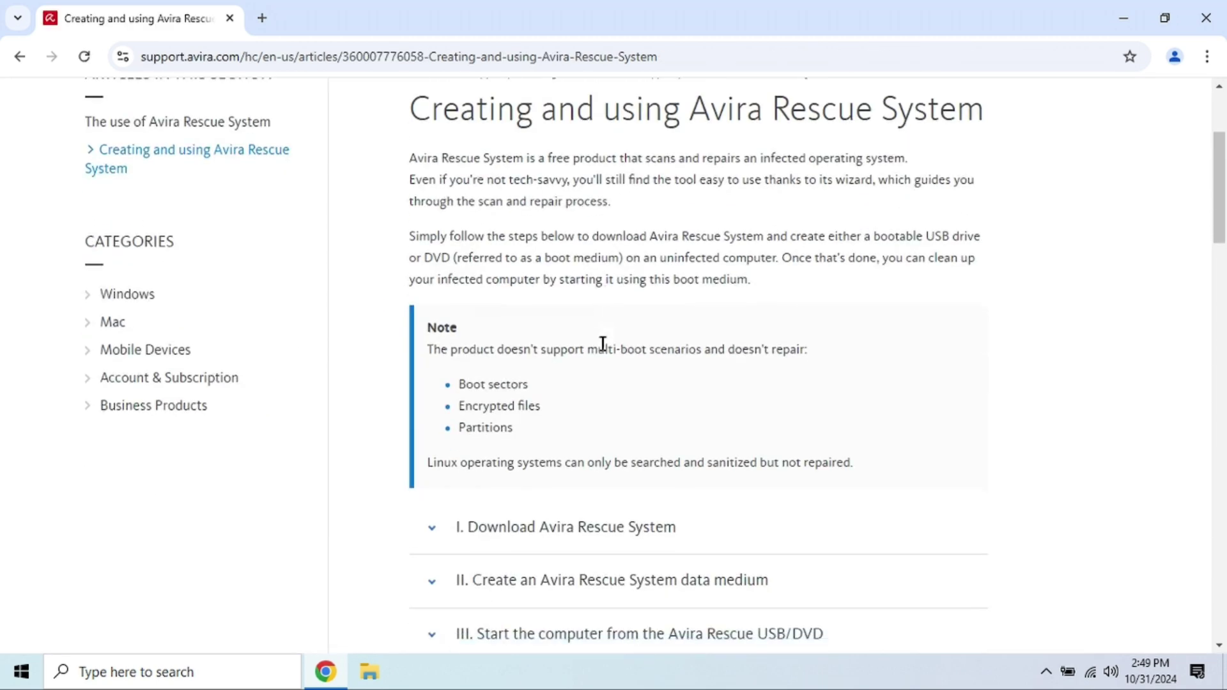
pyautogui.click(436, 374)
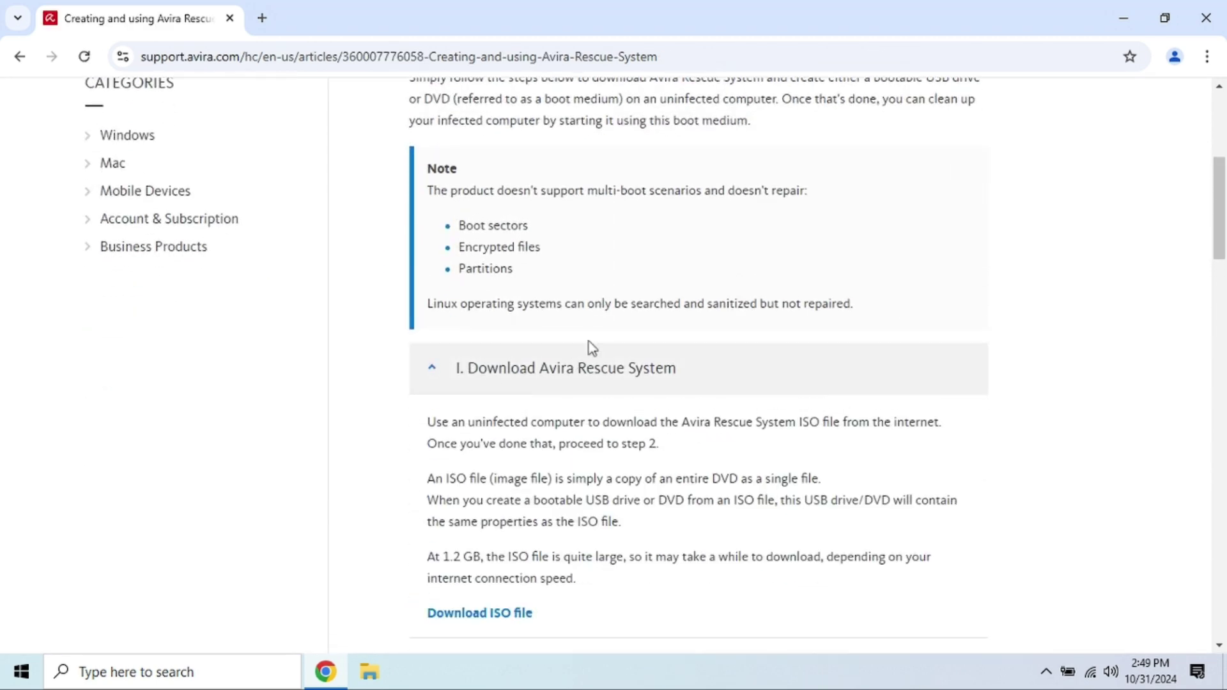
pyautogui.scroll(-4, 588, 349)
pyautogui.click(518, 346)
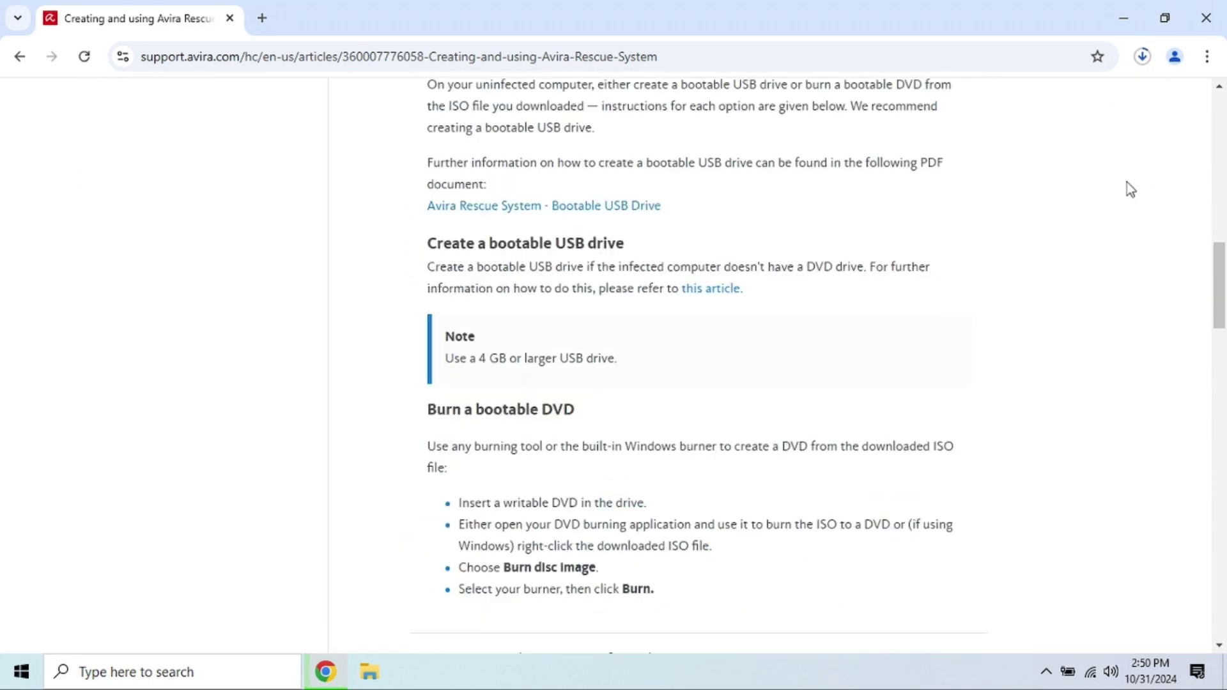
pyautogui.scroll(8, 1128, 185)
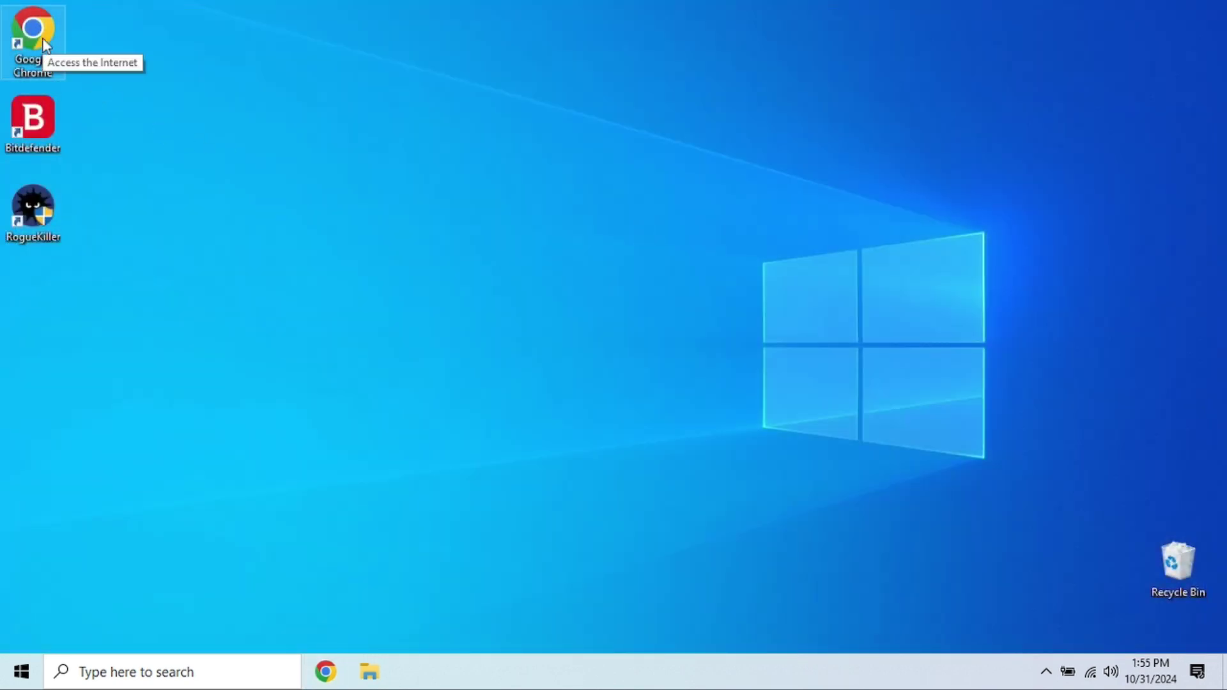
# Step: Search Chrome for 'rufus download' and download the standard Windows x64 rufus-4.6.exe release
pyautogui.doubleClick(45, 43)
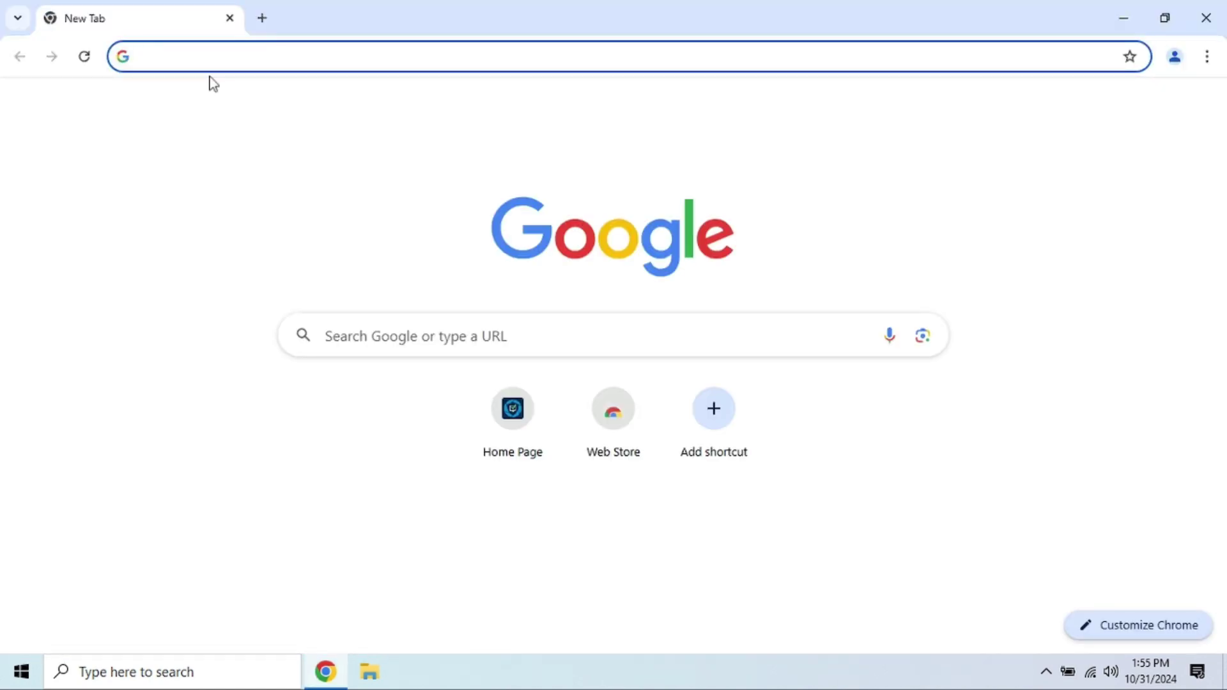
pyautogui.write('r')
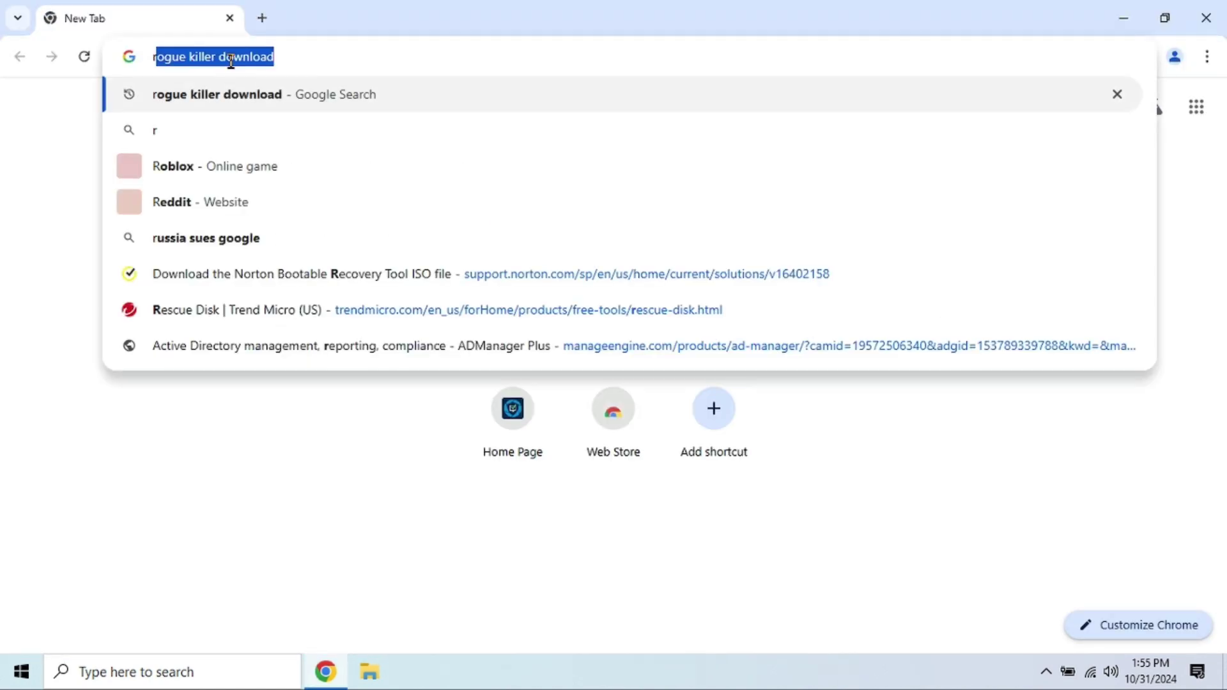
pyautogui.write('ufus download')
pyautogui.press('Return')
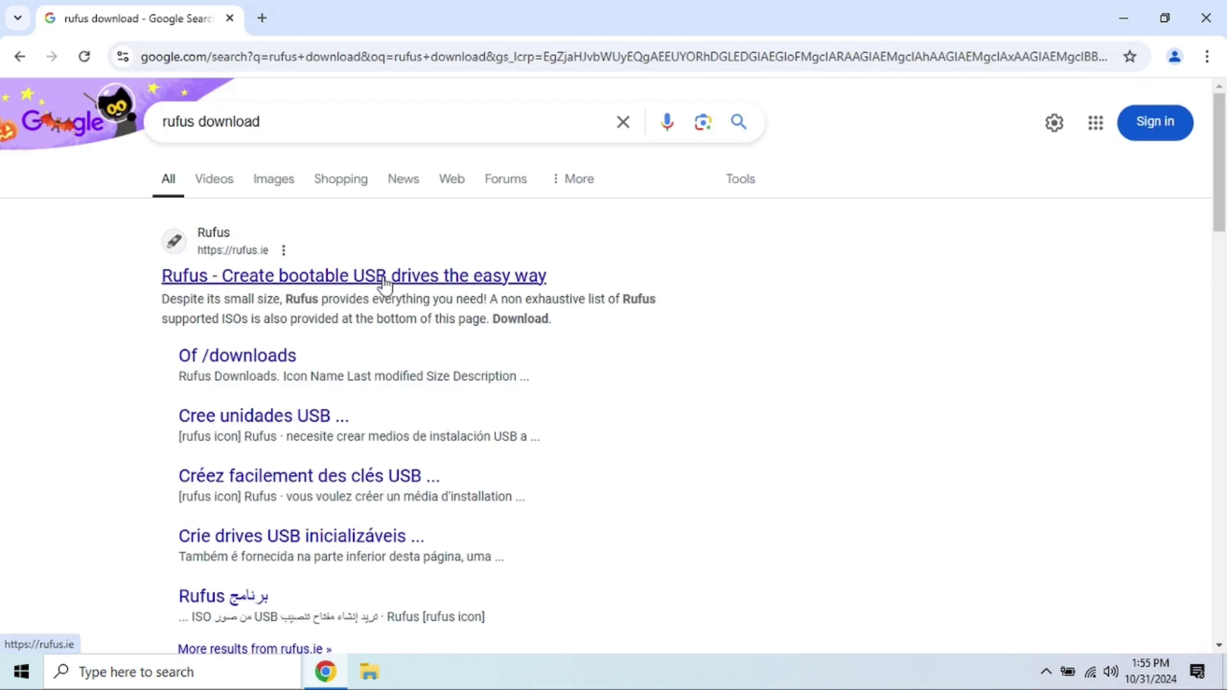
pyautogui.scroll(-5, 511, 339)
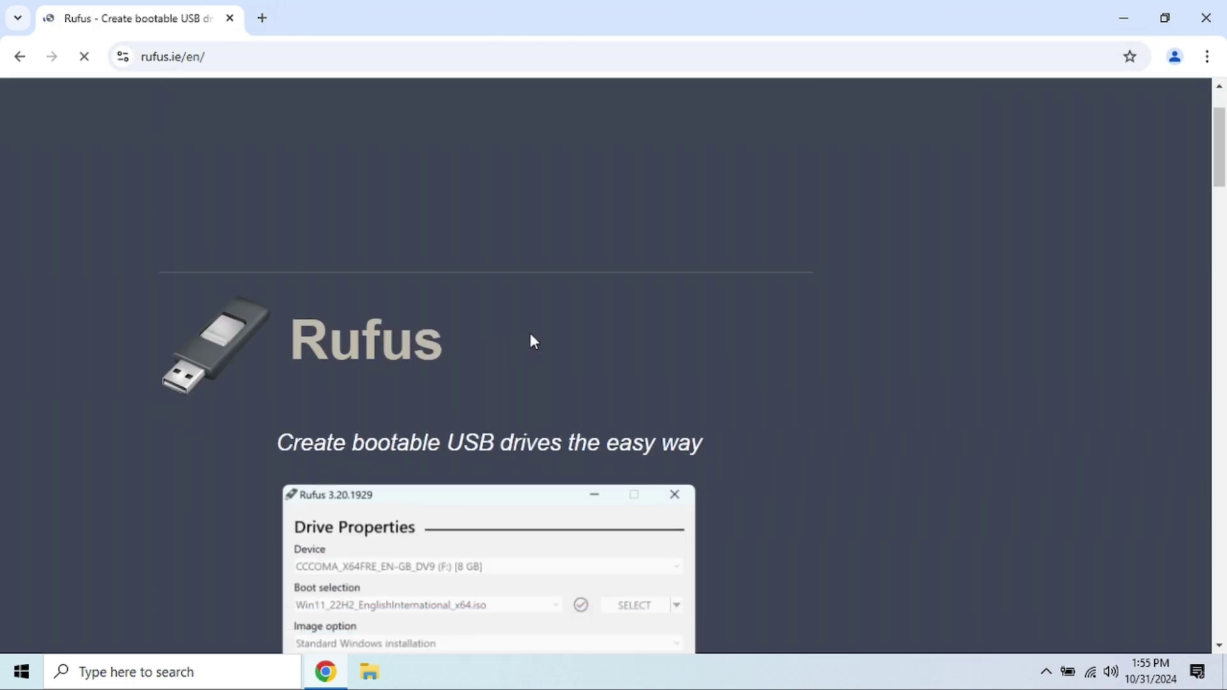
pyautogui.scroll(-15, 791, 320)
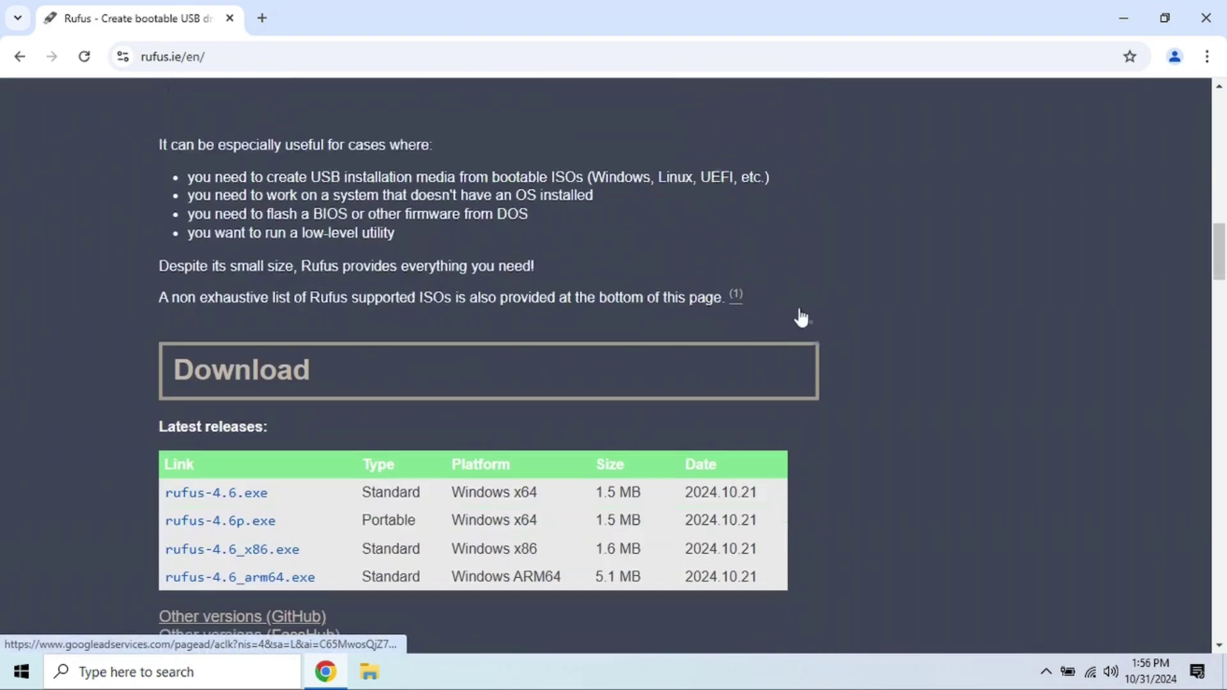
pyautogui.scroll(-2, 801, 318)
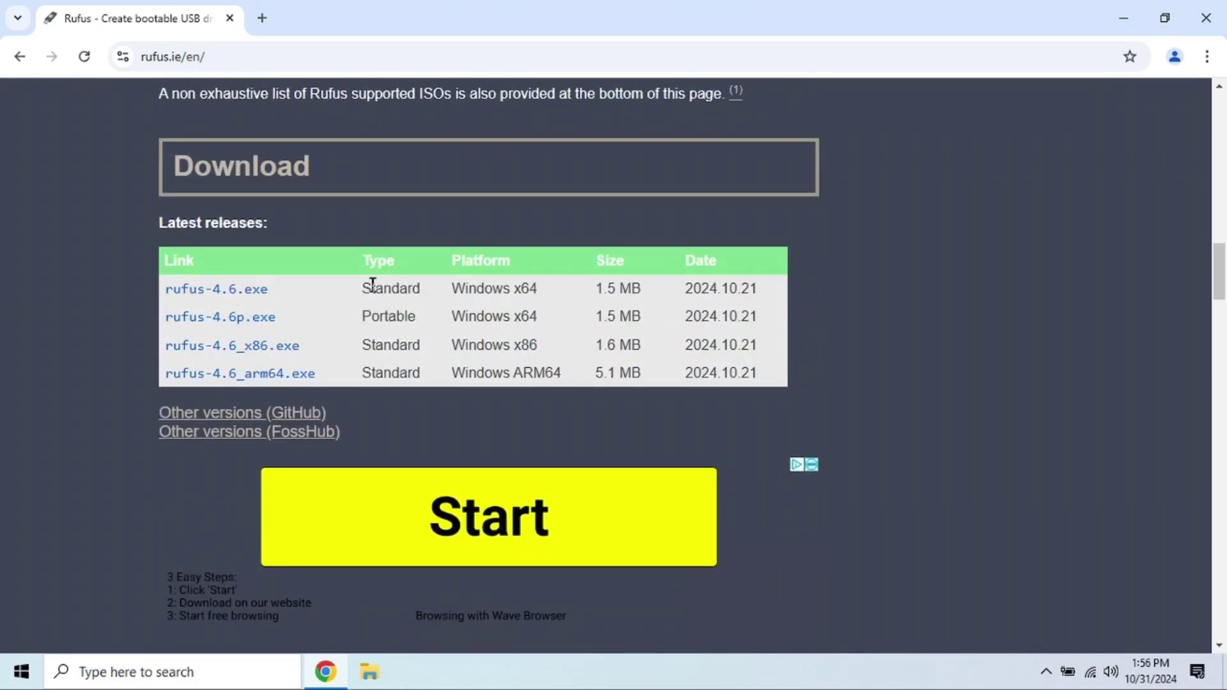
pyautogui.click(239, 297)
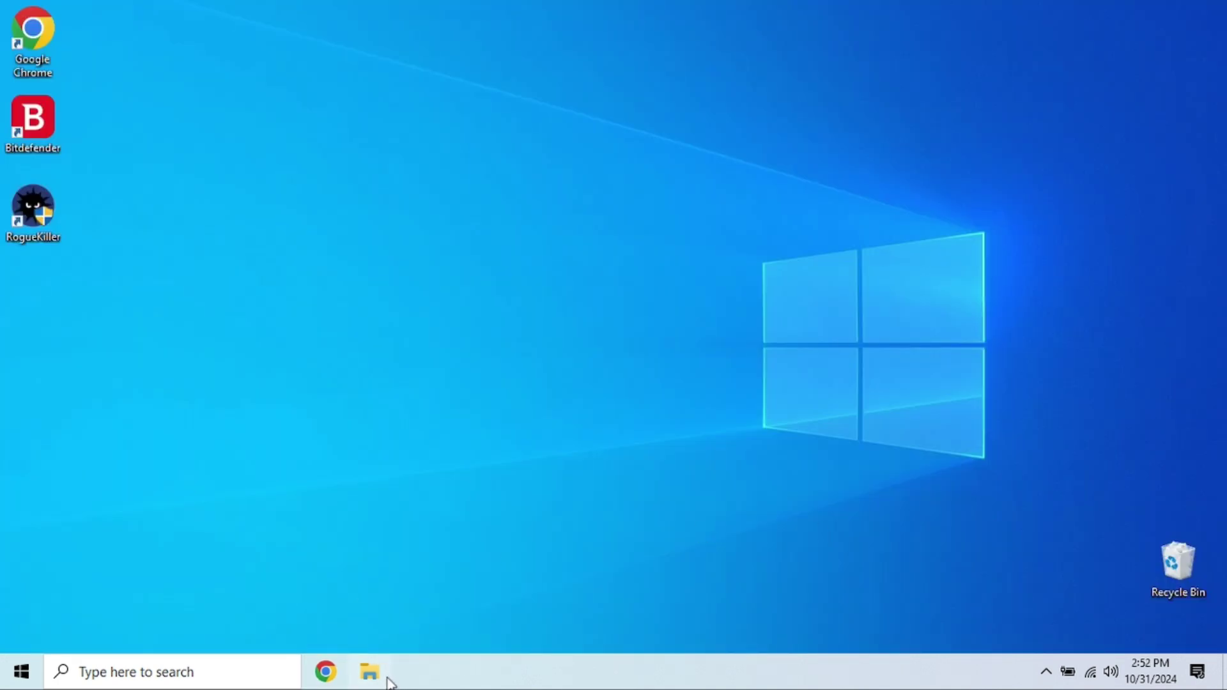
# Step: Launch rufus-4.6 from the Downloads folder and allow it to make changes
pyautogui.click(389, 682)
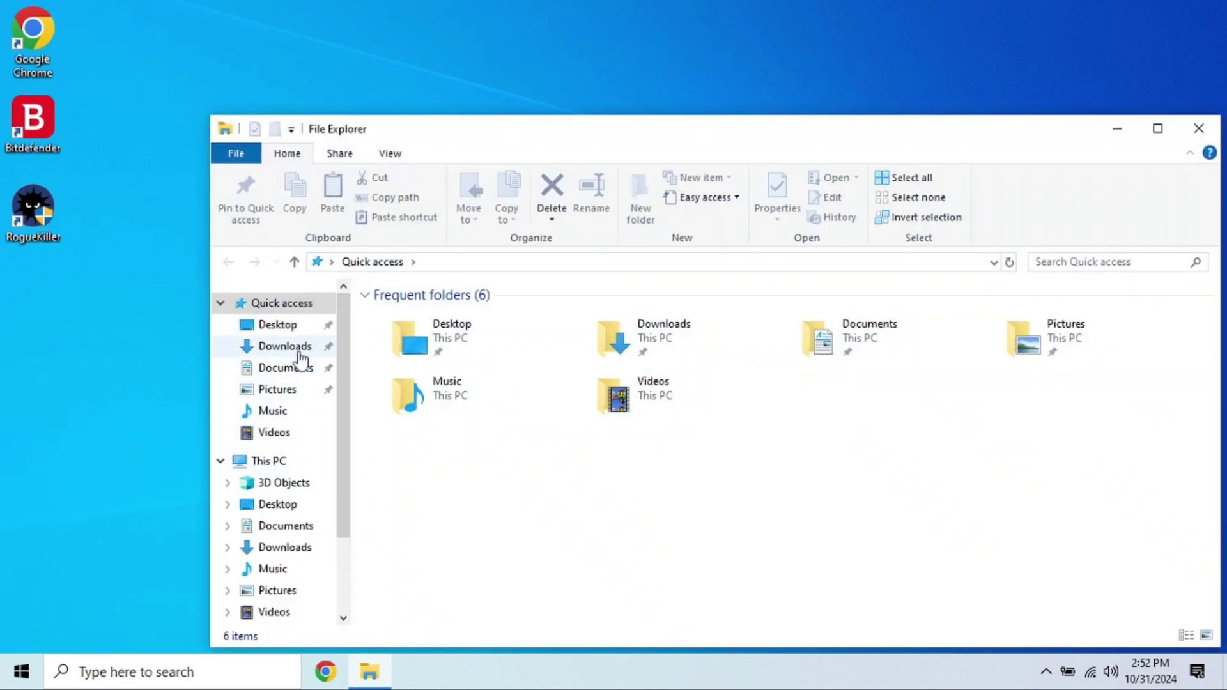
pyautogui.click(300, 348)
pyautogui.doubleClick(427, 362)
pyautogui.click(536, 470)
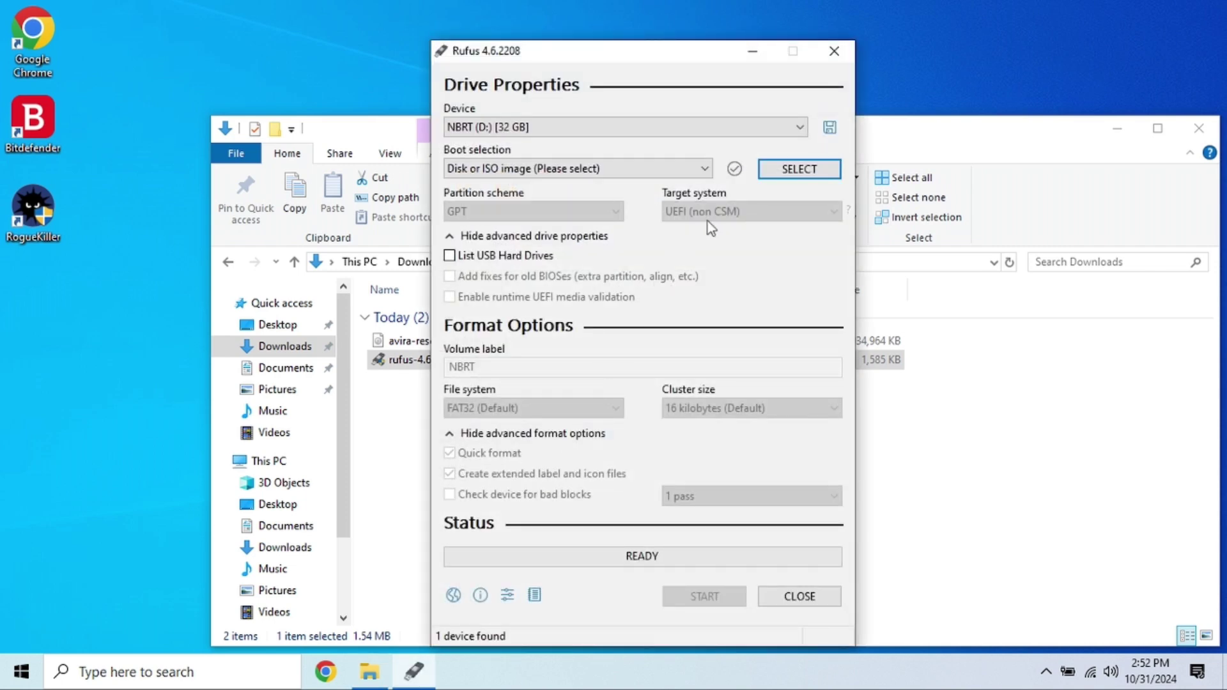
# Step: Load the avira-rescue-system image in Rufus and set the partition scheme to GPT
pyautogui.click(789, 170)
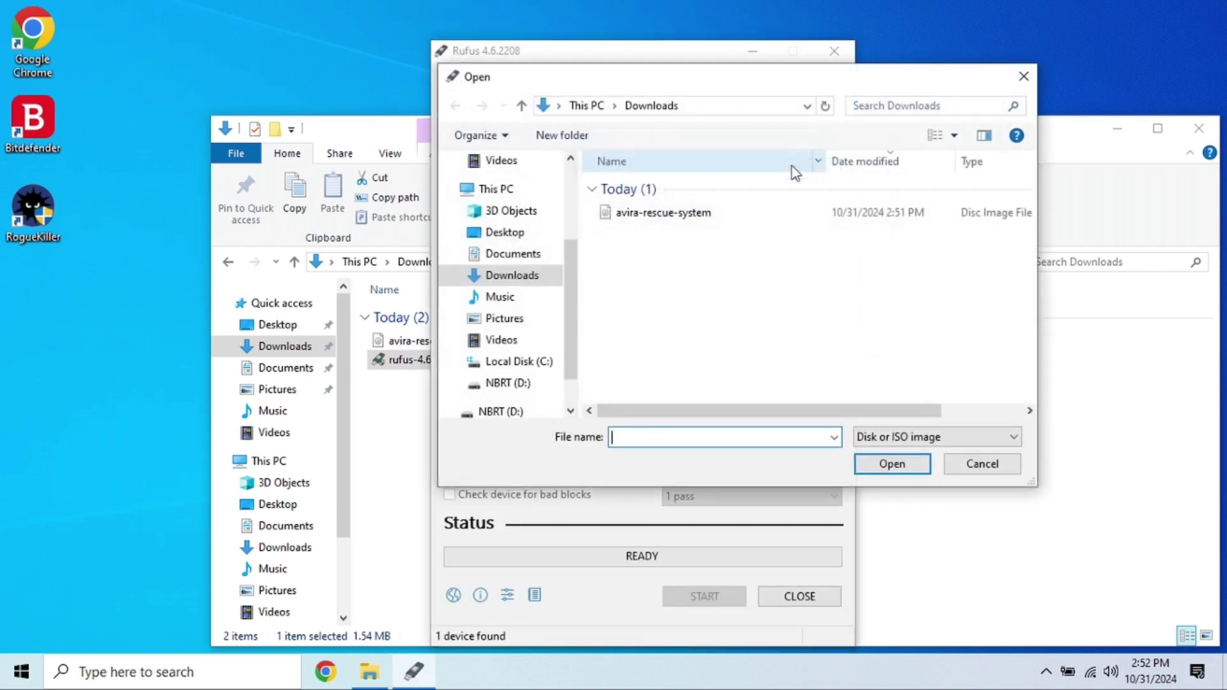
pyautogui.click(667, 213)
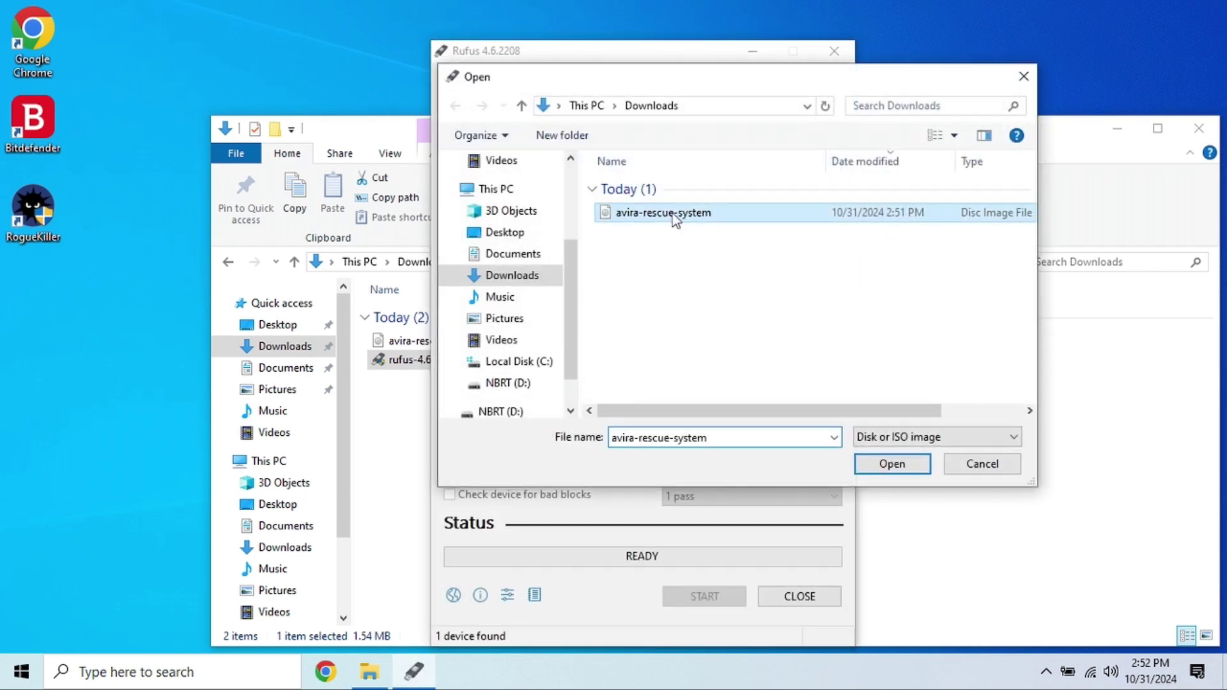
pyautogui.click(891, 465)
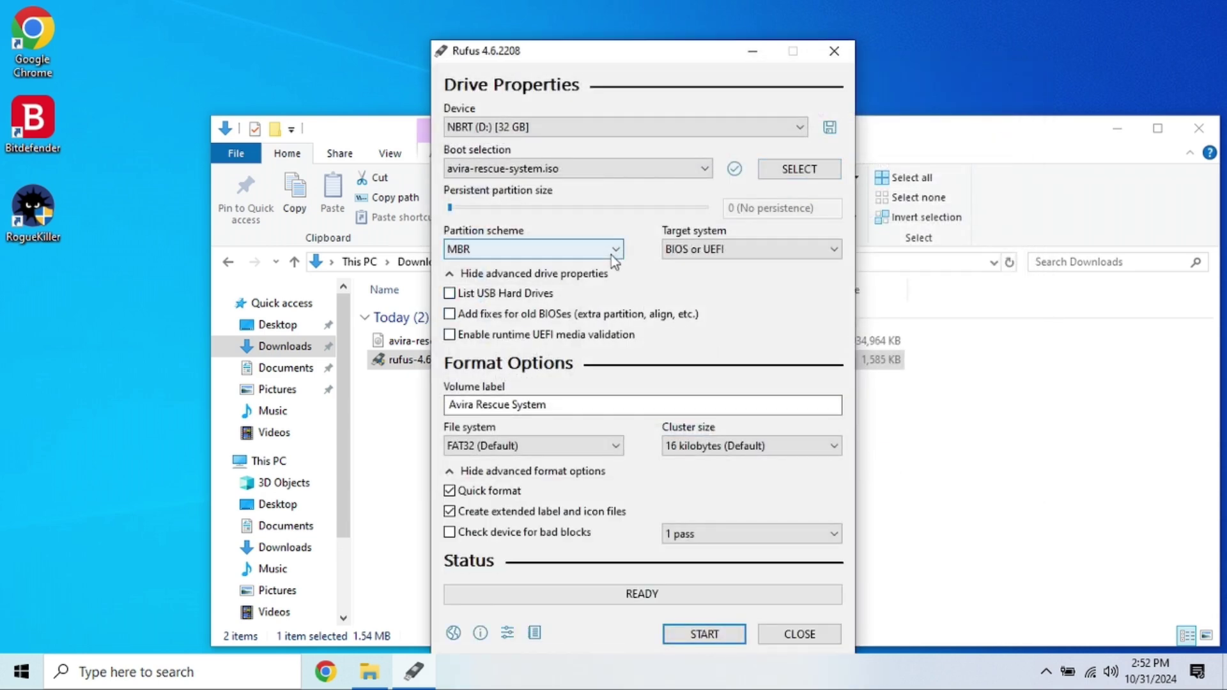
pyautogui.click(613, 250)
pyautogui.click(561, 280)
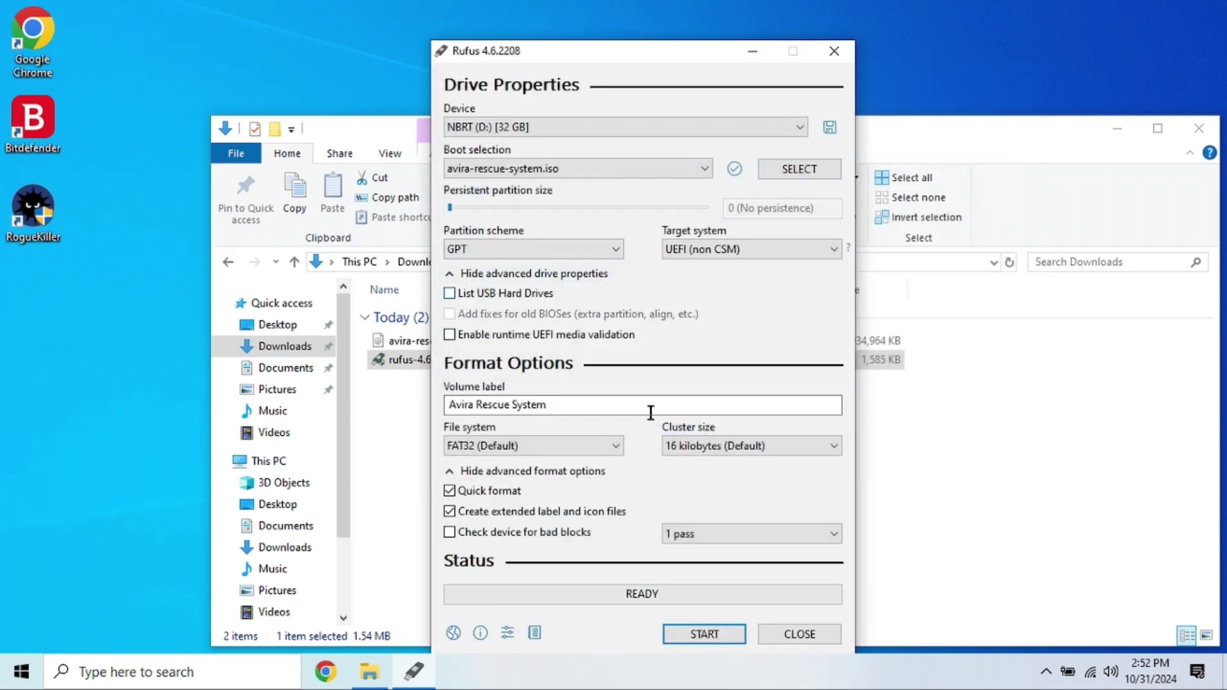
# Step: Write the image to the USB drive in ISO Image mode, accepting the data-loss warning
pyautogui.click(703, 635)
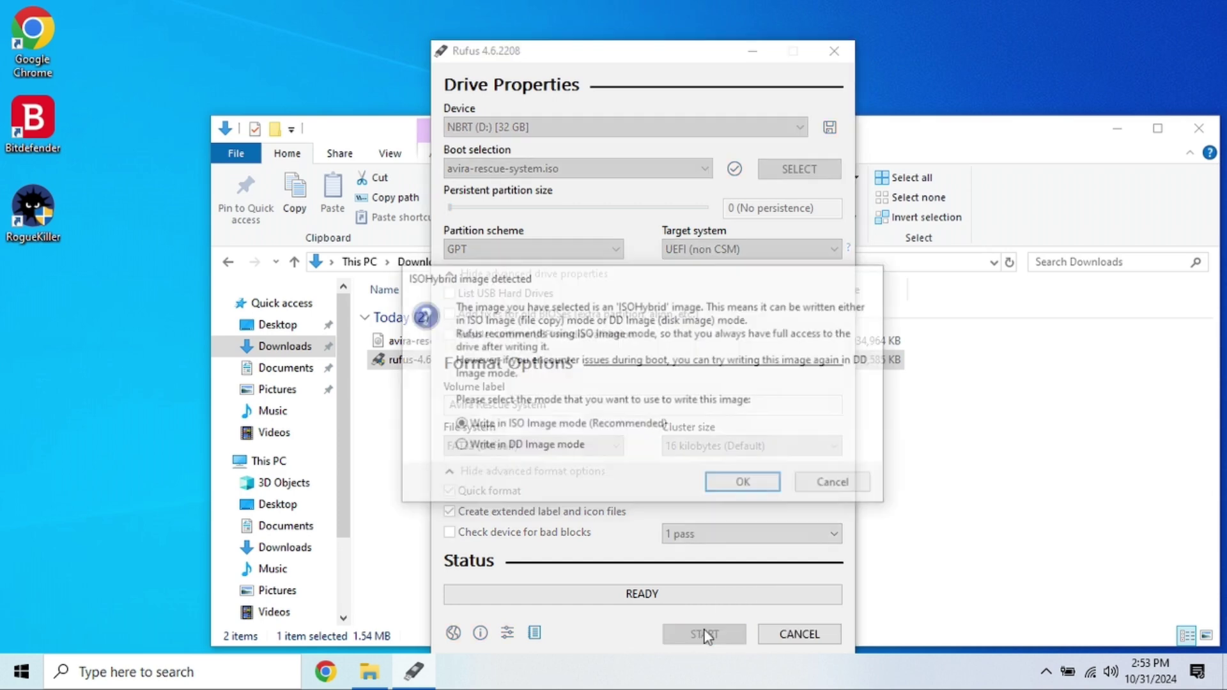
pyautogui.click(751, 488)
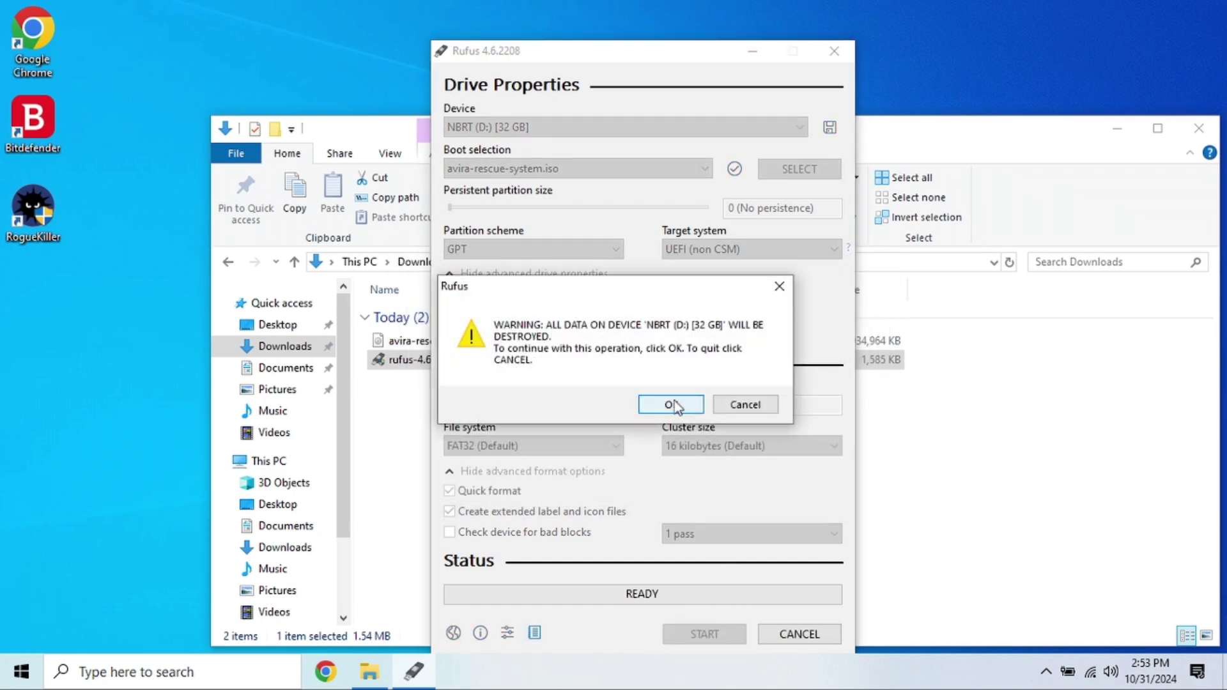
pyautogui.click(673, 404)
pyautogui.click(1199, 128)
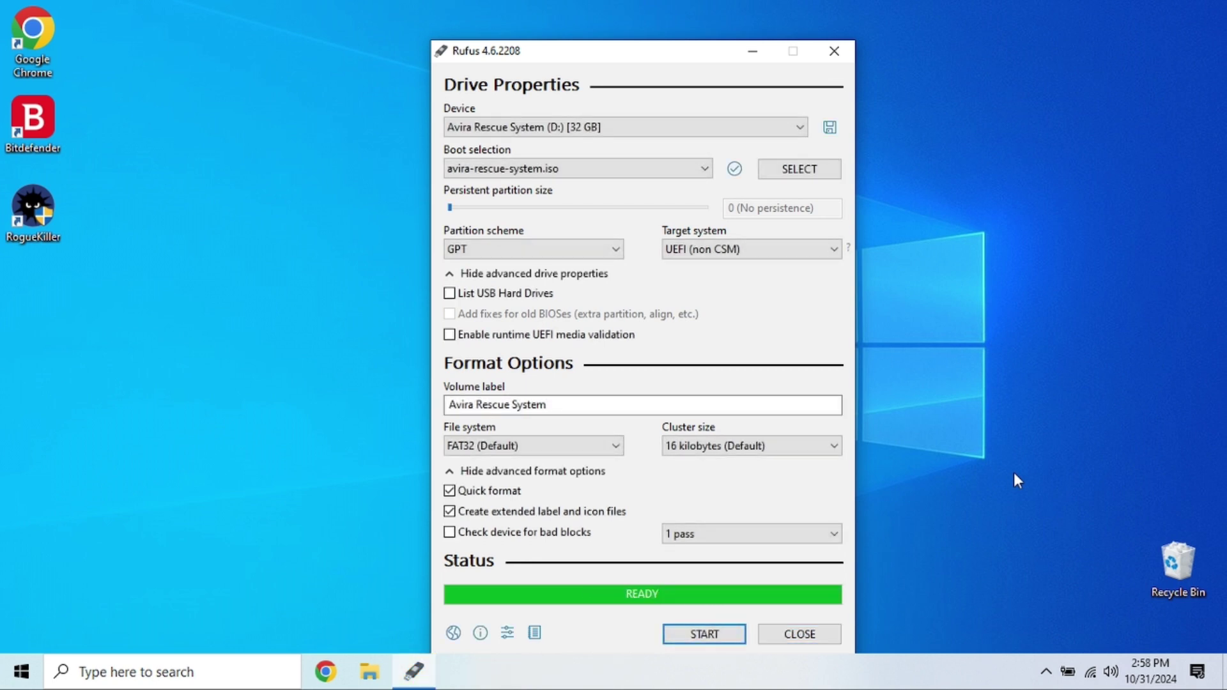
# Step: Close Rufus and restart the PC from the Start menu's power options
pyautogui.click(829, 636)
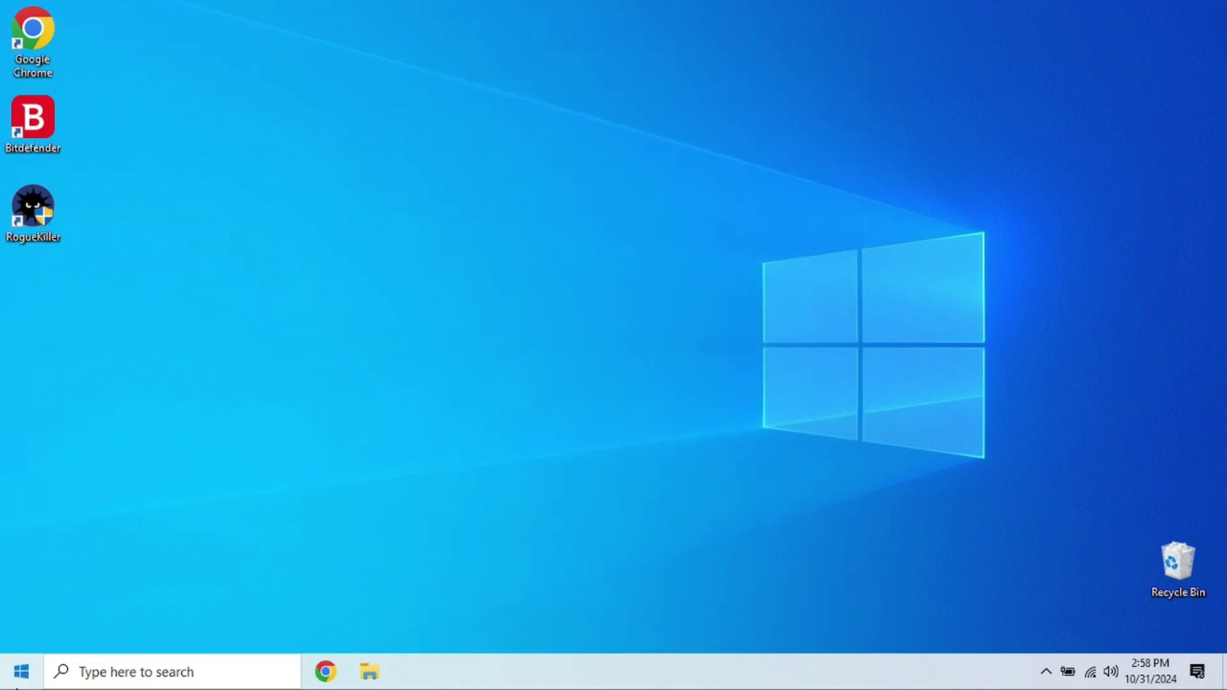
pyautogui.click(21, 671)
pyautogui.click(23, 632)
pyautogui.click(172, 585)
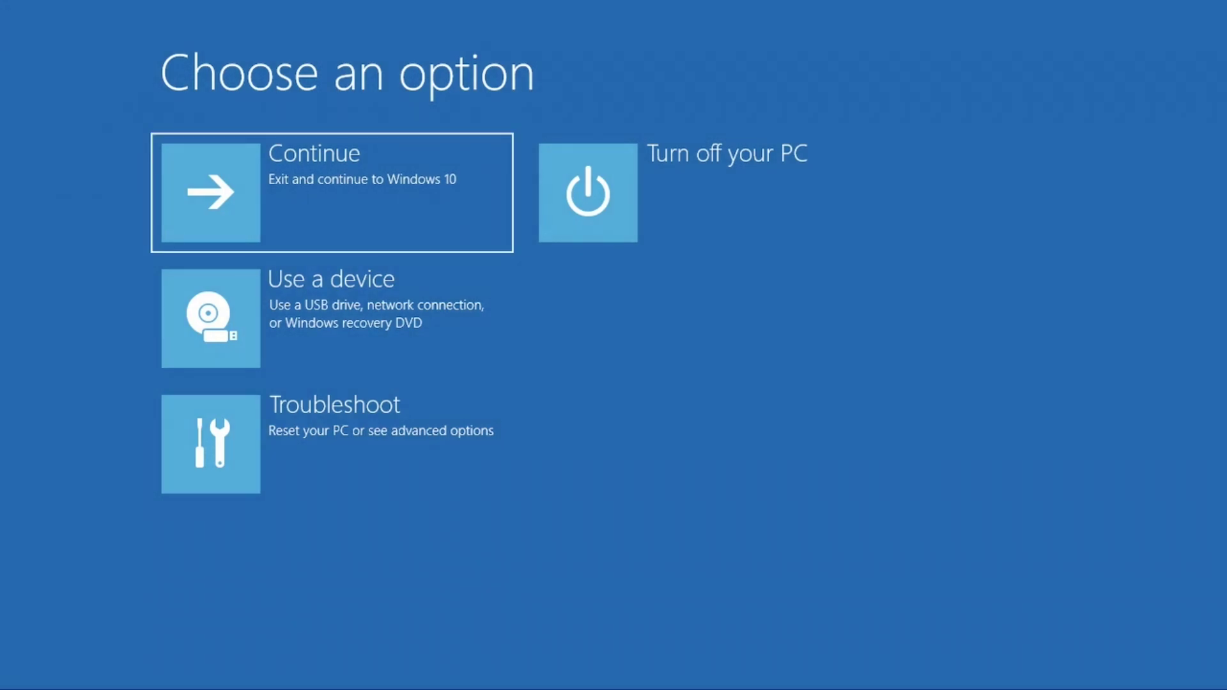
# Step: Boot from the UEFI SanDisk Cruzer Blade USB drive via Use a device
pyautogui.press('Down')
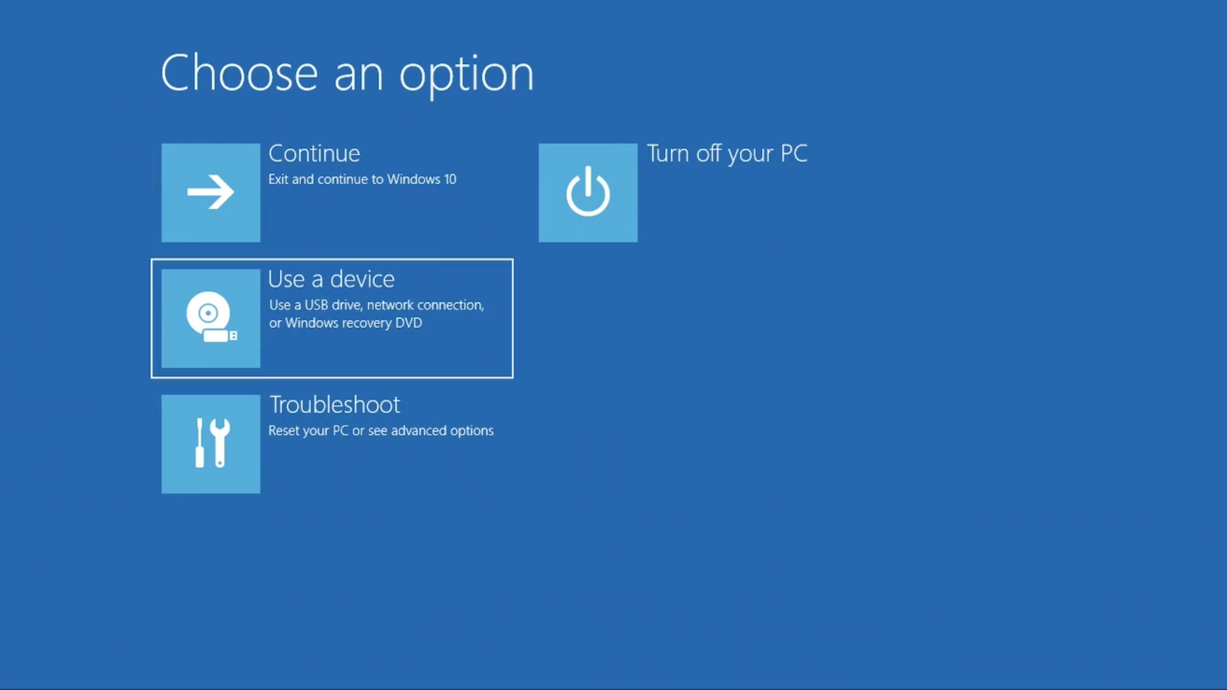
pyautogui.click(297, 321)
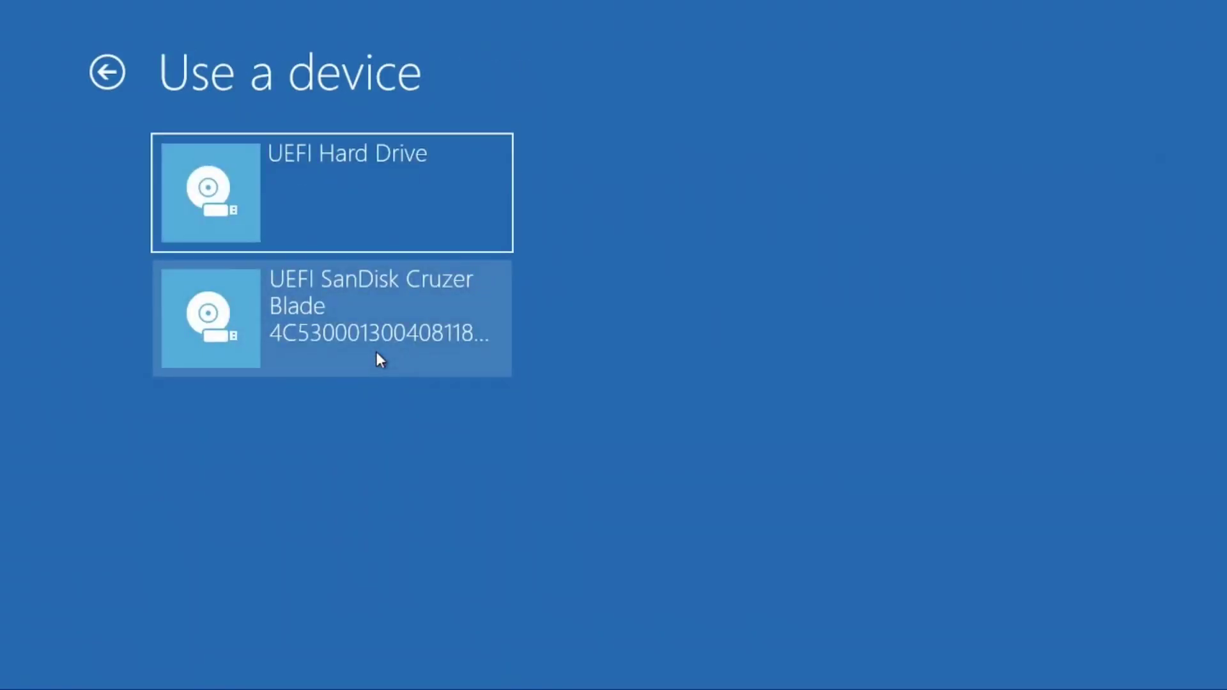
pyautogui.click(378, 353)
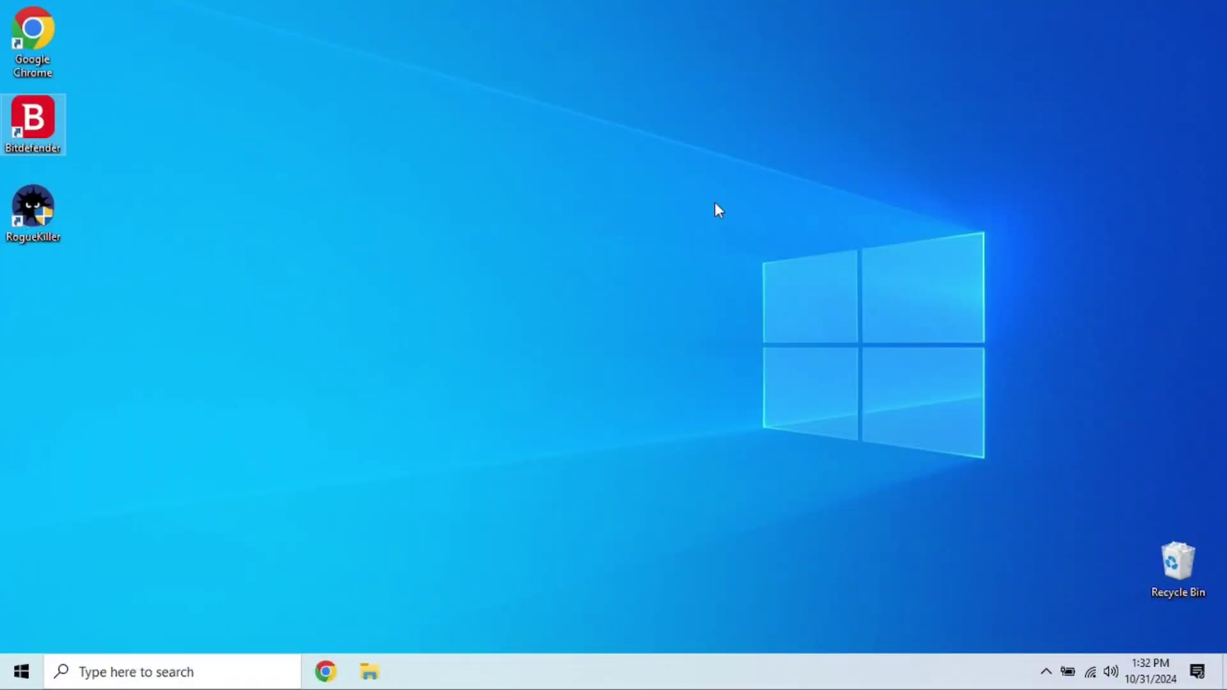
# Step: Search 'zone alarm firewall', download ZoneAlarm Free Firewall from zonealarm.com and run the installer
pyautogui.click(737, 200)
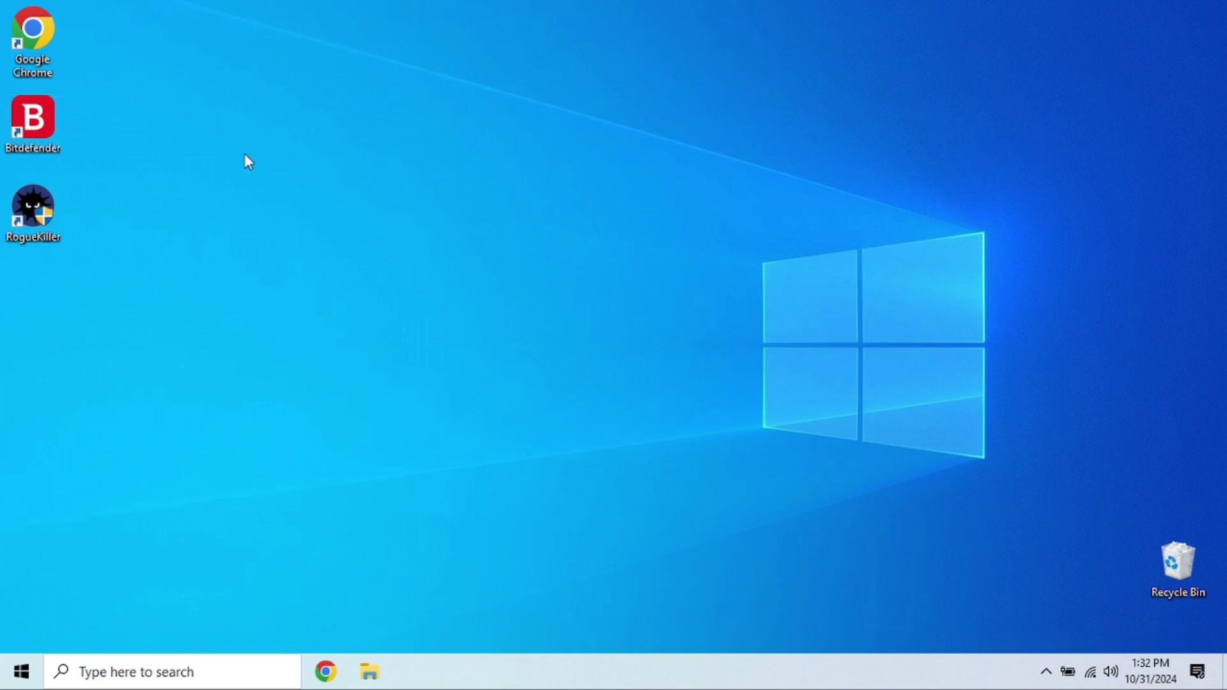
pyautogui.doubleClick(33, 39)
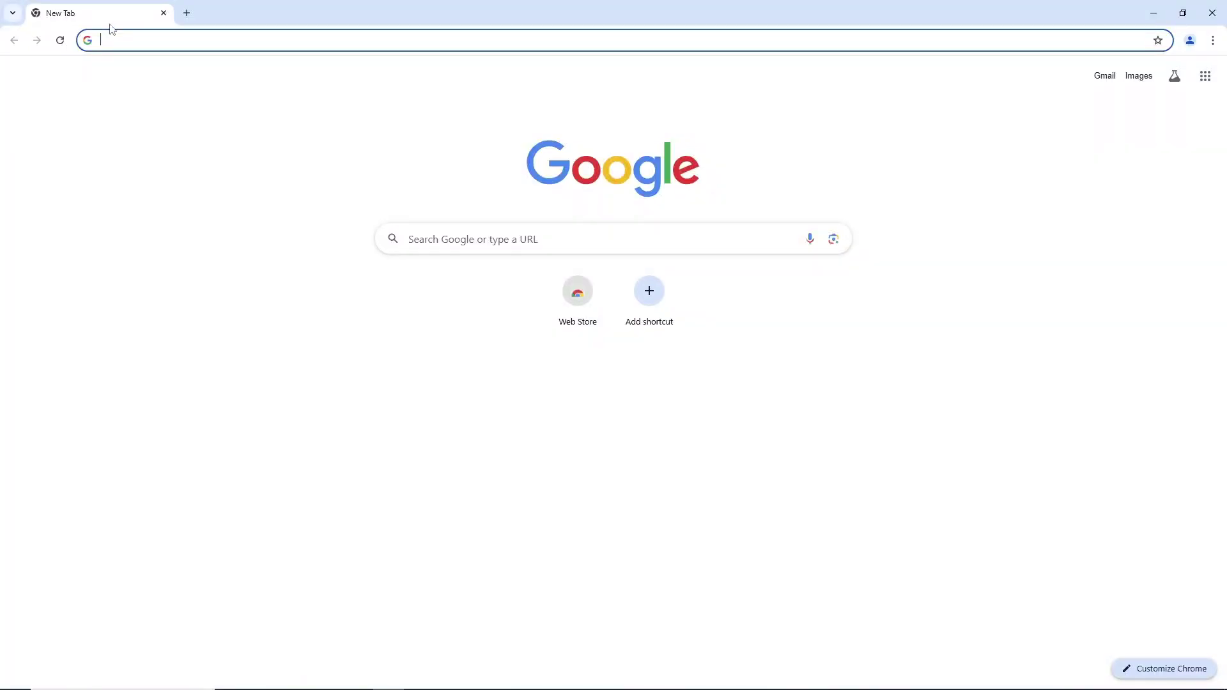
pyautogui.write('zone alarm firewall')
pyautogui.press('Return')
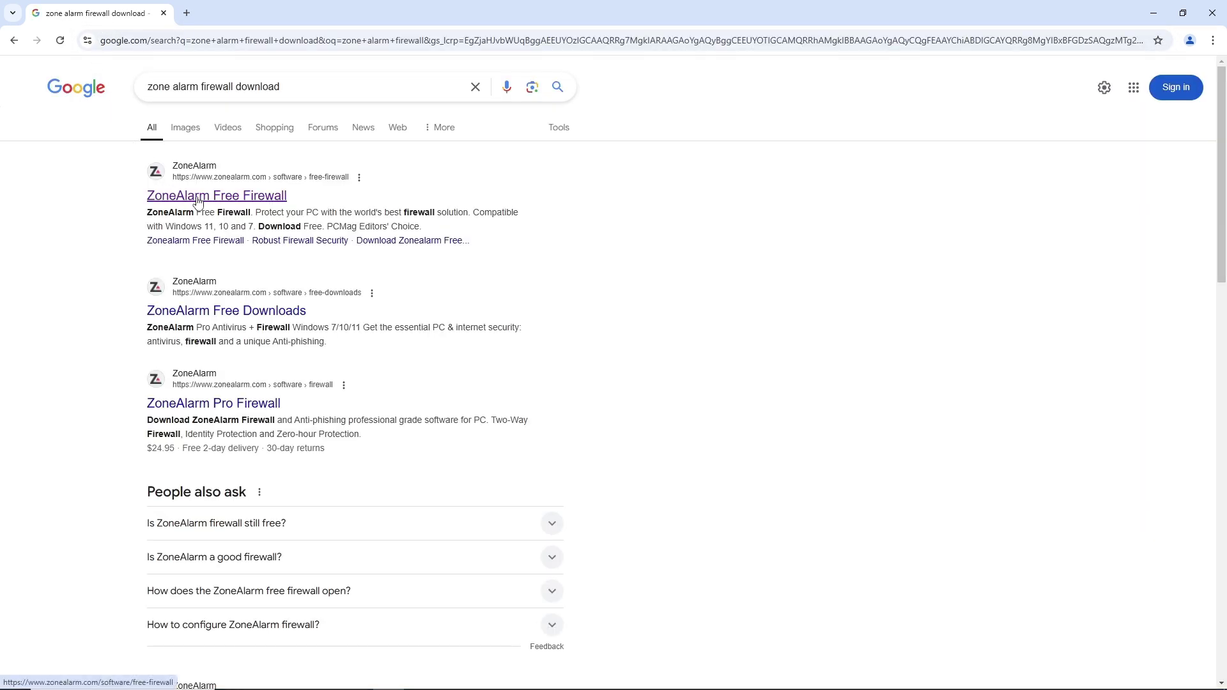
pyautogui.click(172, 204)
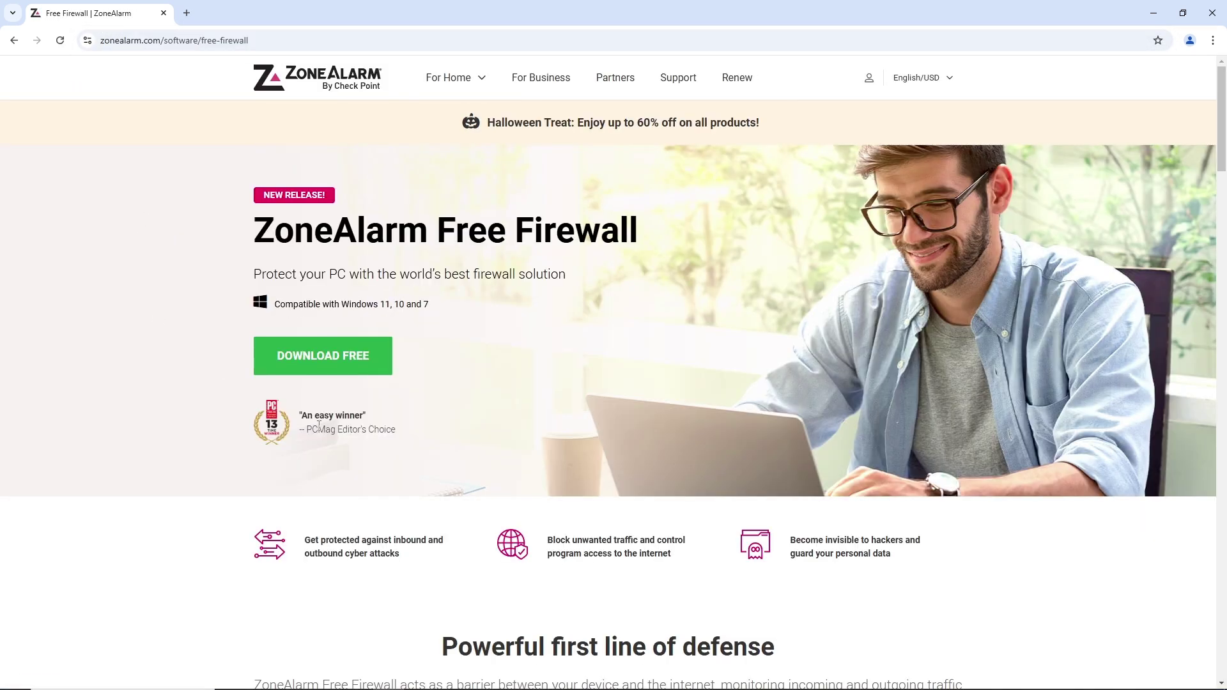
pyautogui.click(374, 370)
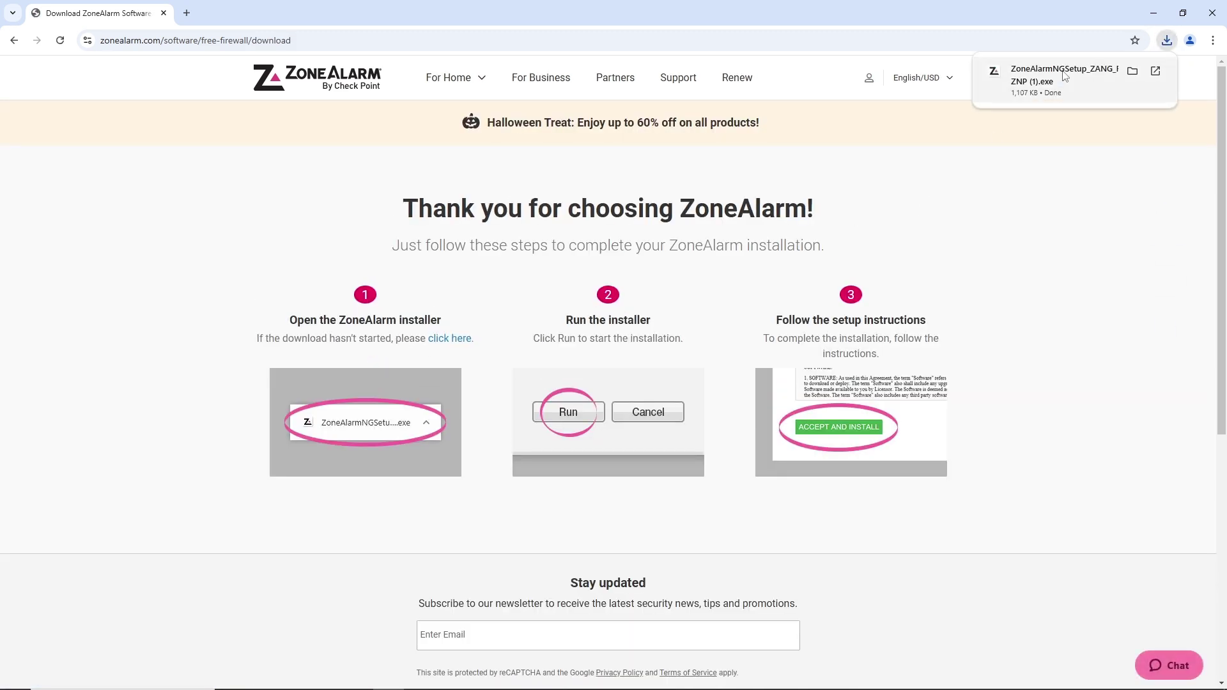
pyautogui.click(1065, 76)
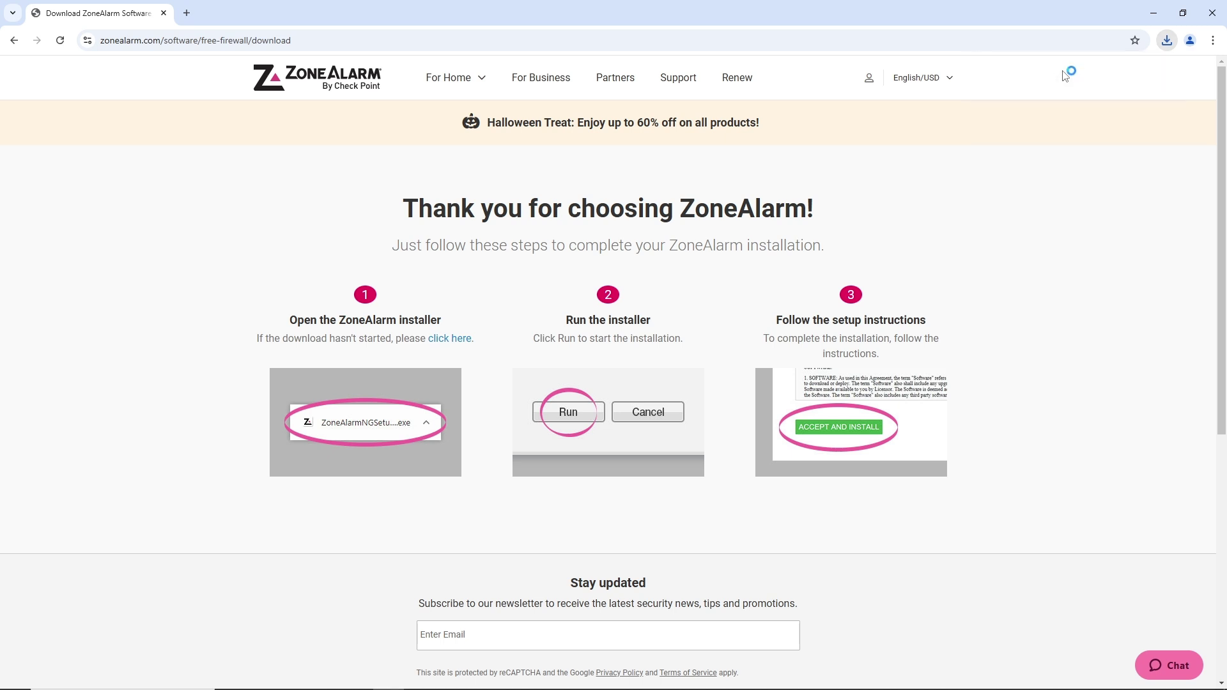
# Step: Close Chrome and accept the ZoneAlarm license agreement to begin installing
pyautogui.click(1211, 16)
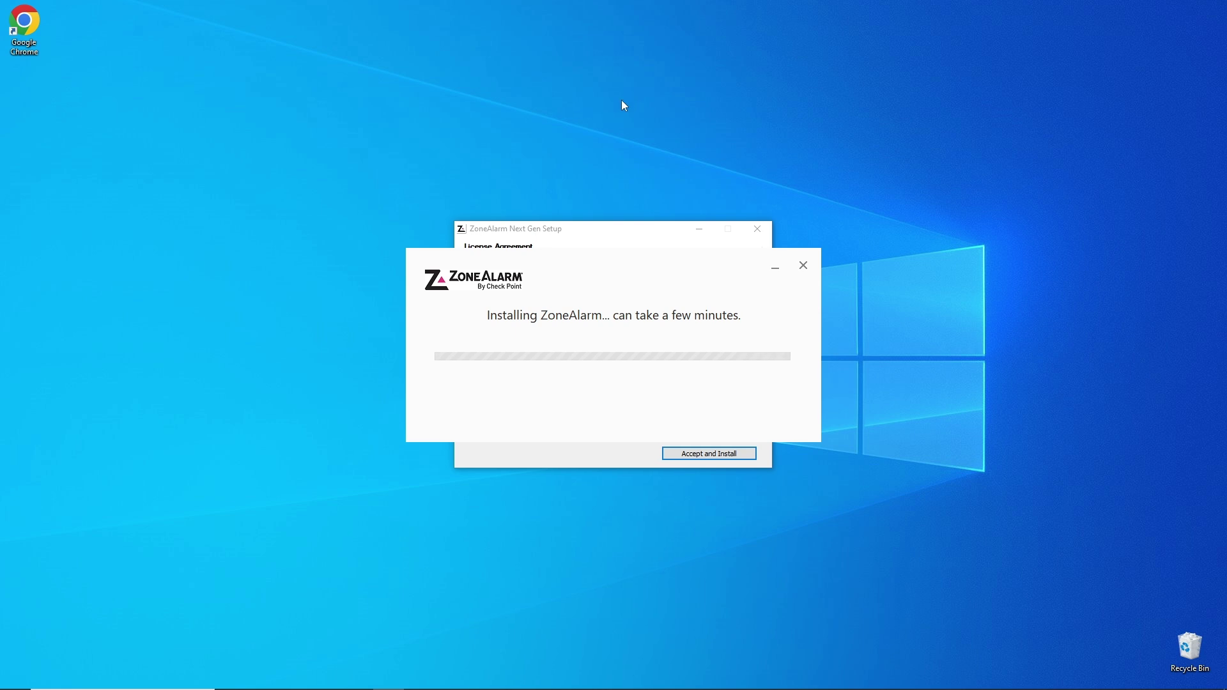
pyautogui.click(650, 456)
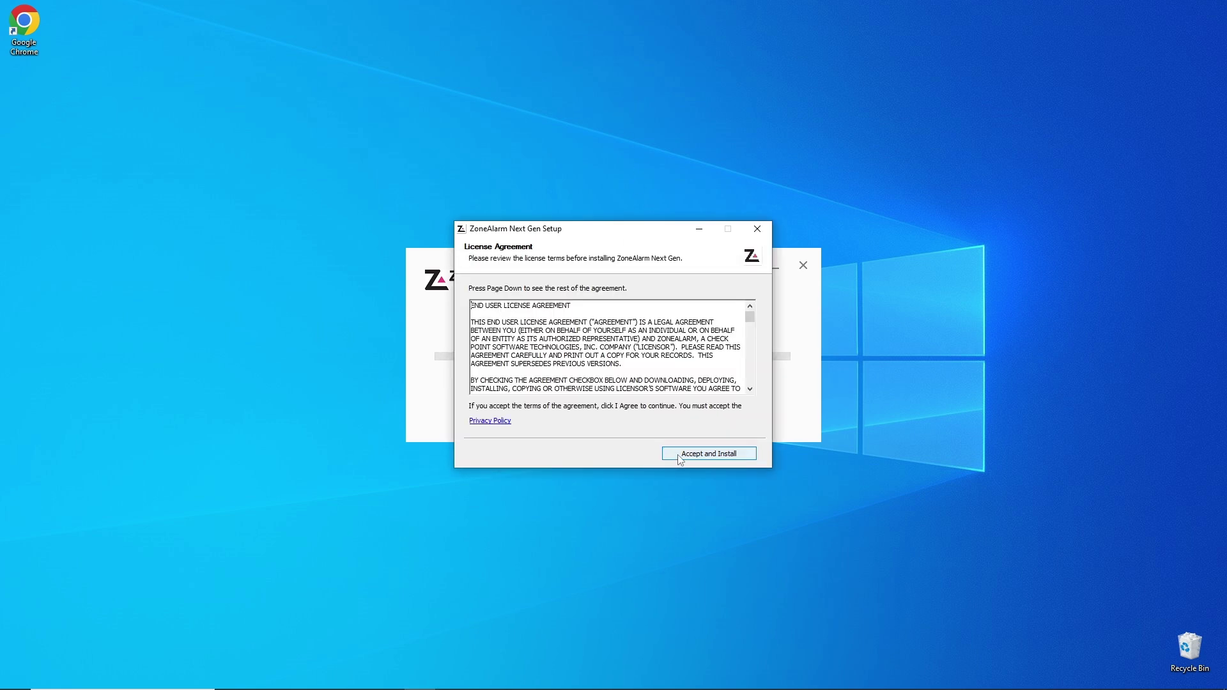
pyautogui.click(678, 455)
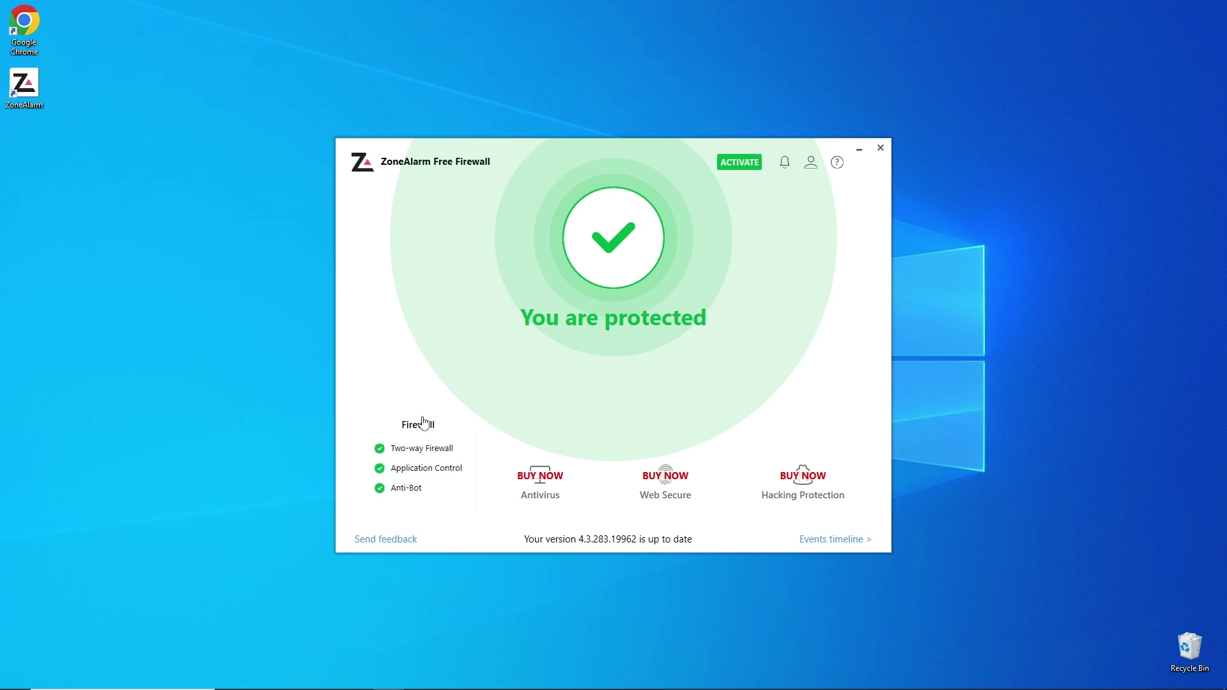
# Step: Open the Firewall tile to show Firewall, Application Control and Anti-Bot all switched on
pyautogui.click(423, 423)
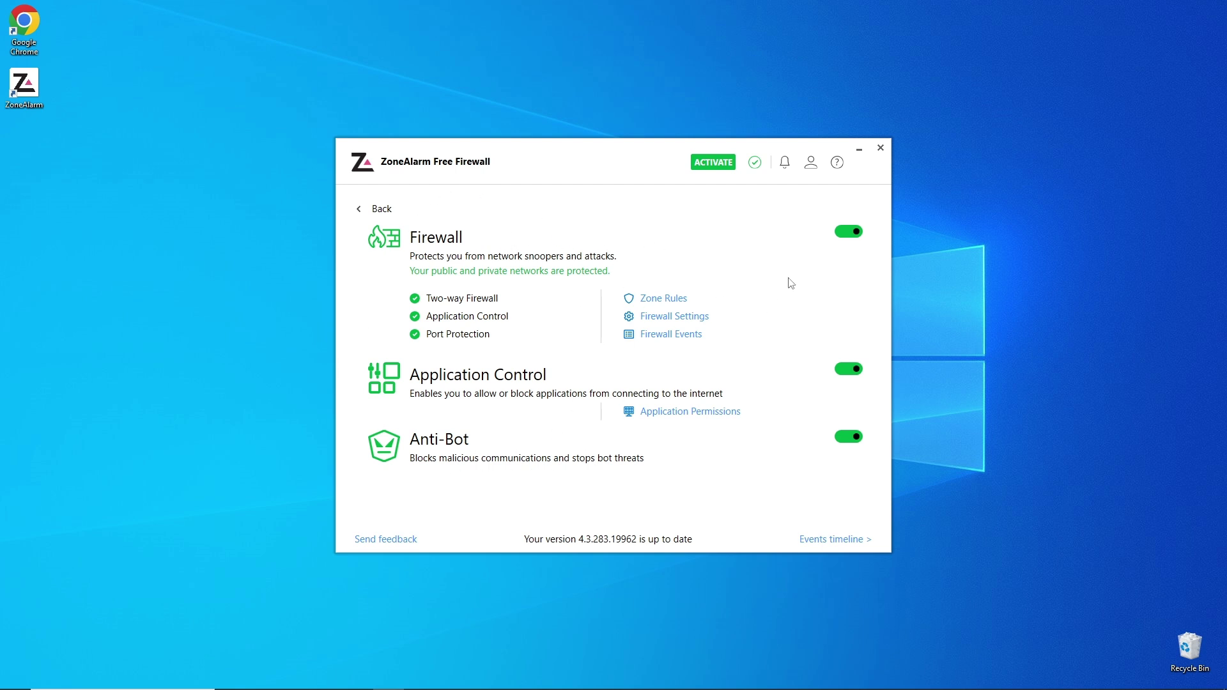
# Step: Close the ZoneAlarm Free Firewall window to return to the desktop
pyautogui.click(880, 149)
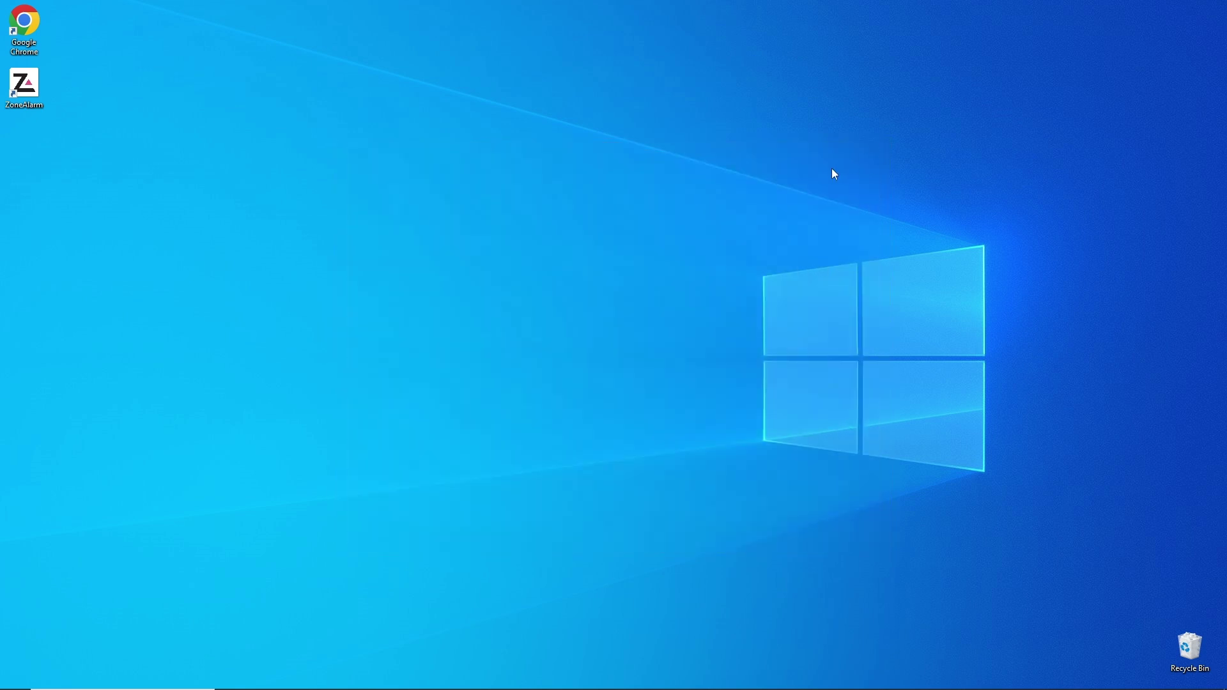